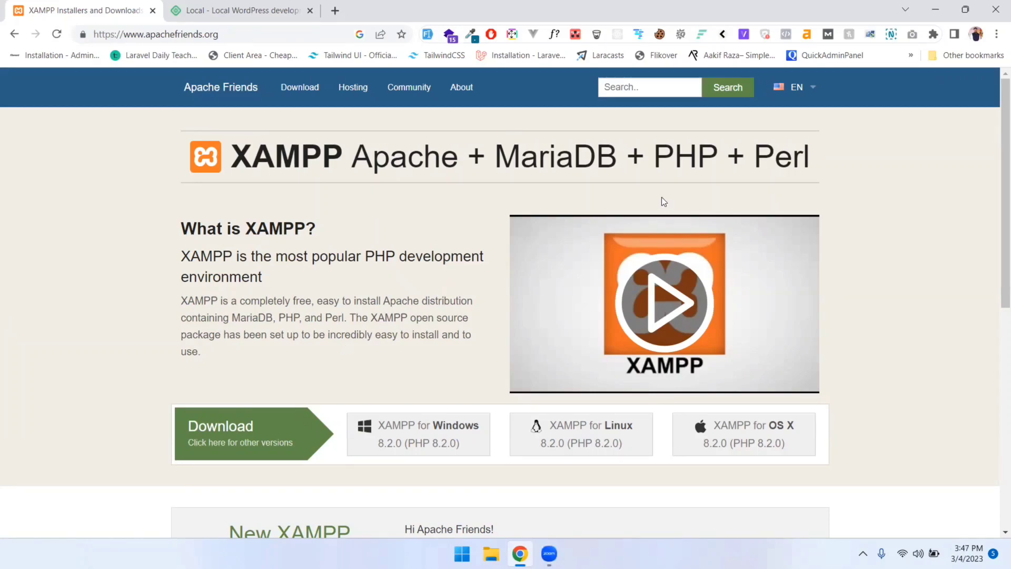
double_click(413, 158)
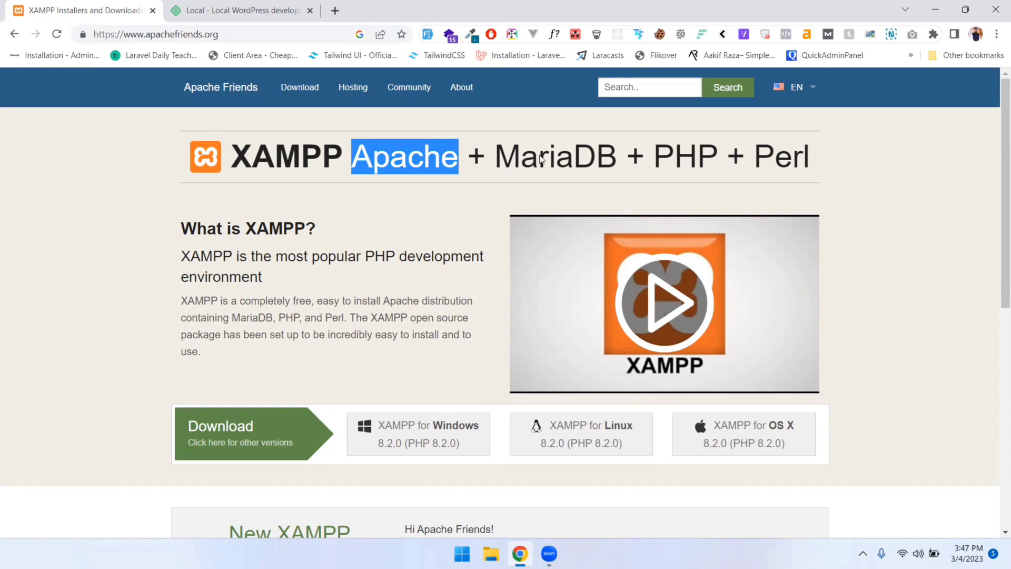
drag(522, 159, 654, 159)
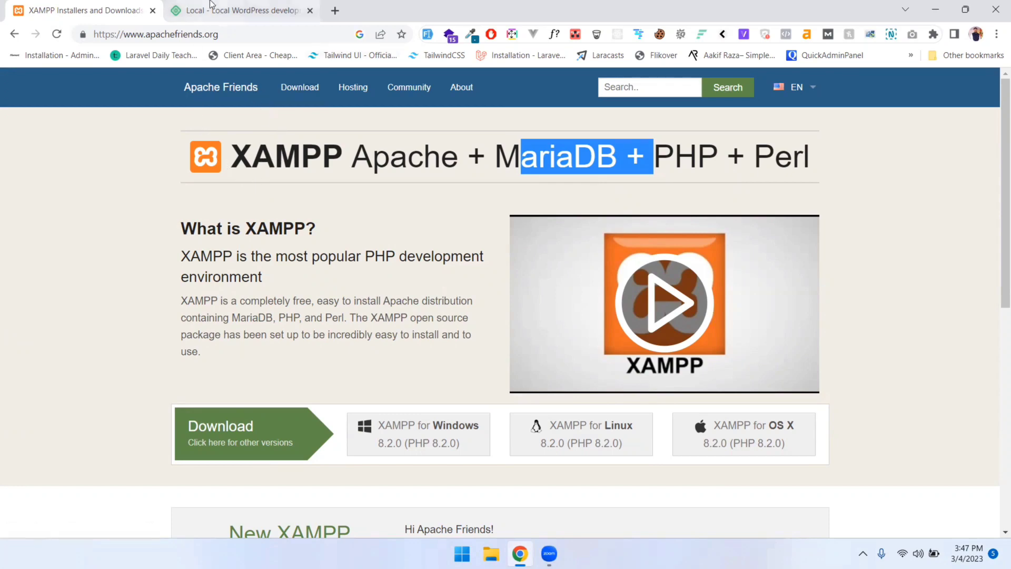
click(231, 11)
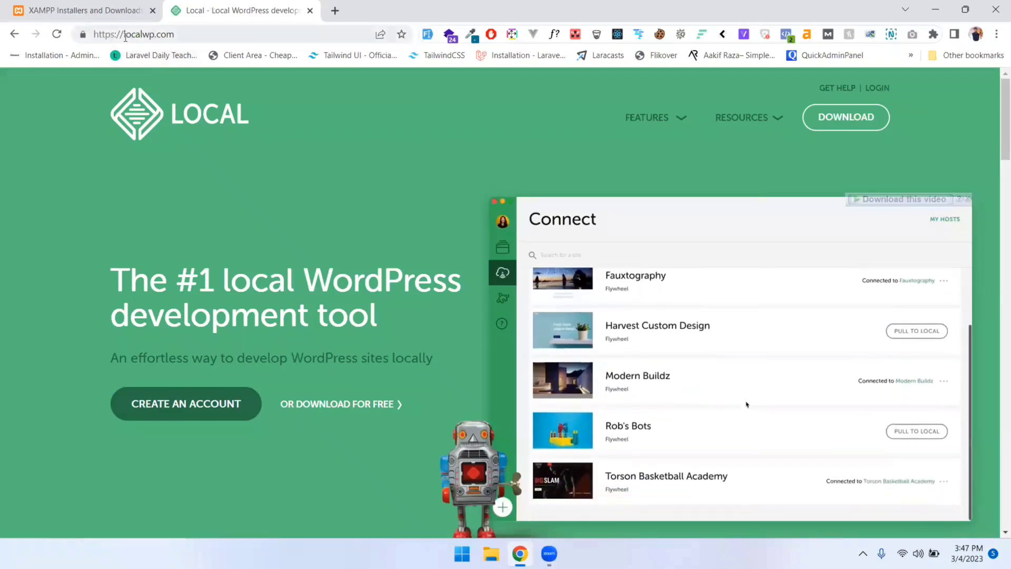
Close the XAMPP tab and scroll through the localwp.com home page
drag(124, 35, 200, 35)
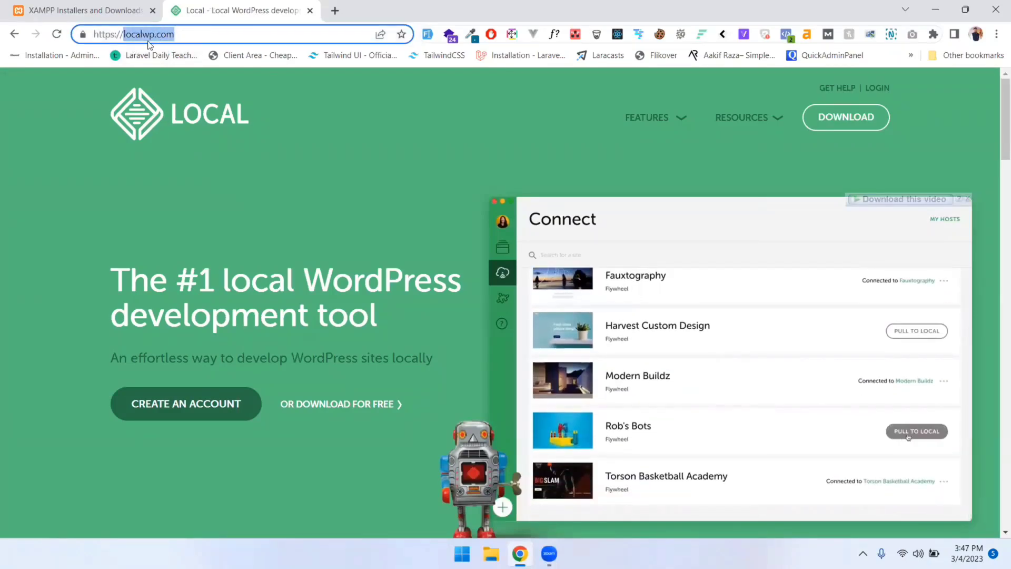
click(152, 10)
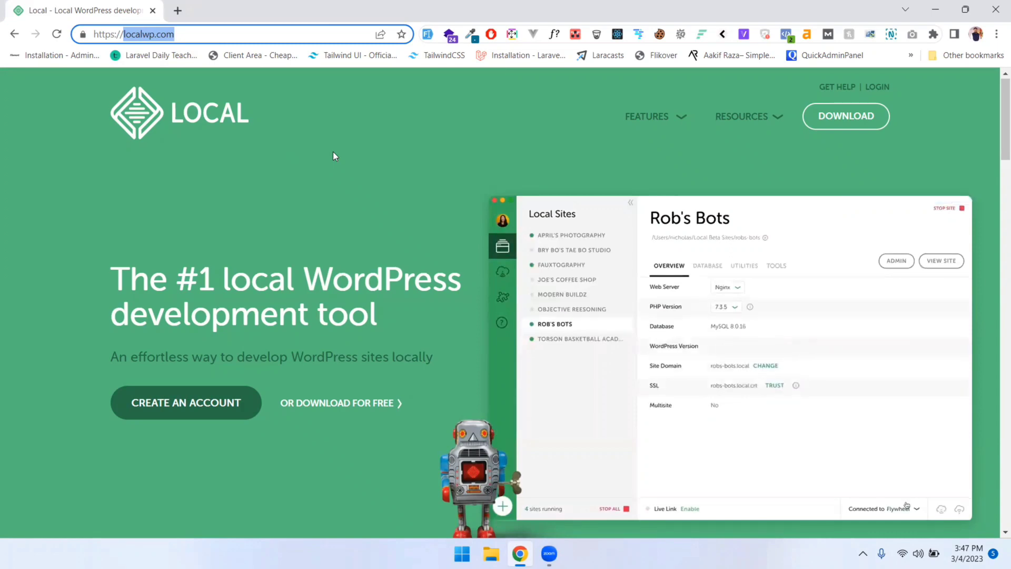
scroll(324, 200, down, 1)
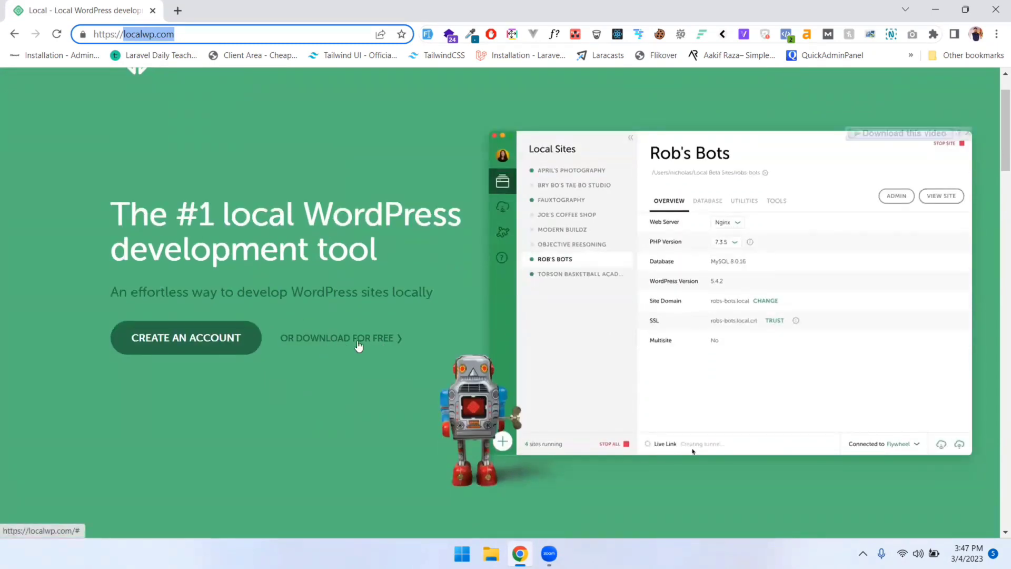
scroll(316, 337, down, 1)
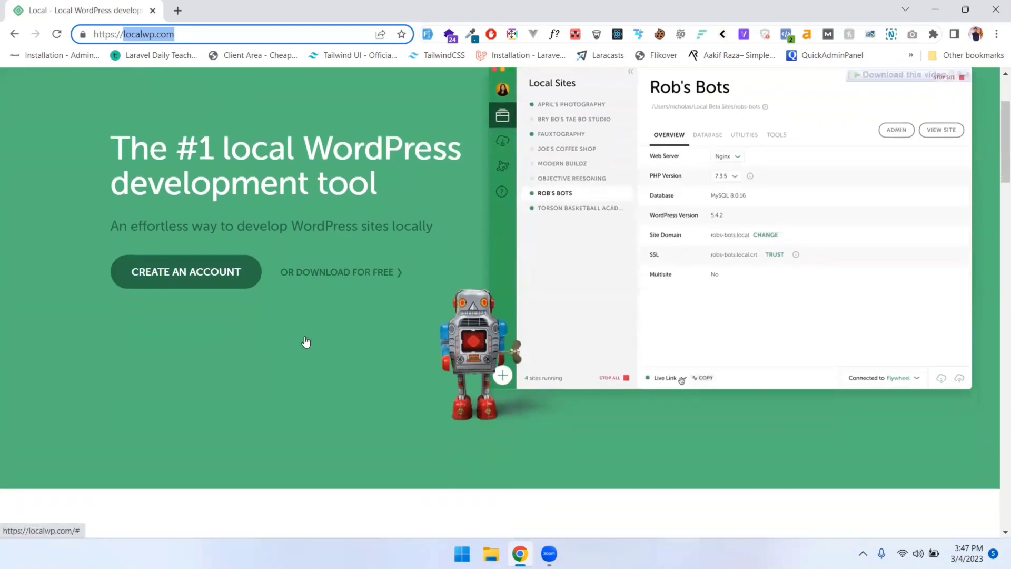
scroll(327, 312, up, 1)
View the platforms in the Download Local dialog, then close it
click(318, 335)
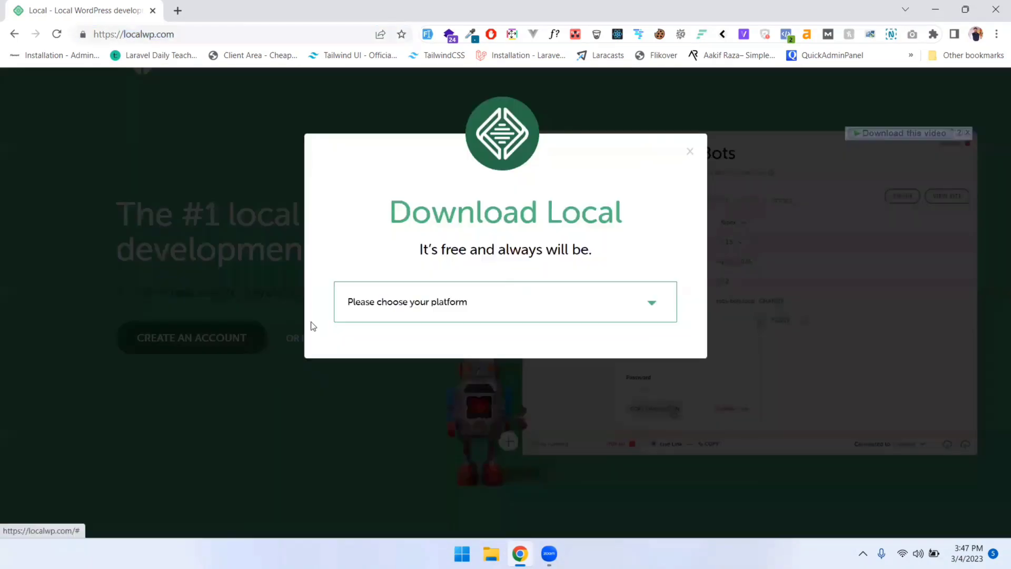
click(458, 301)
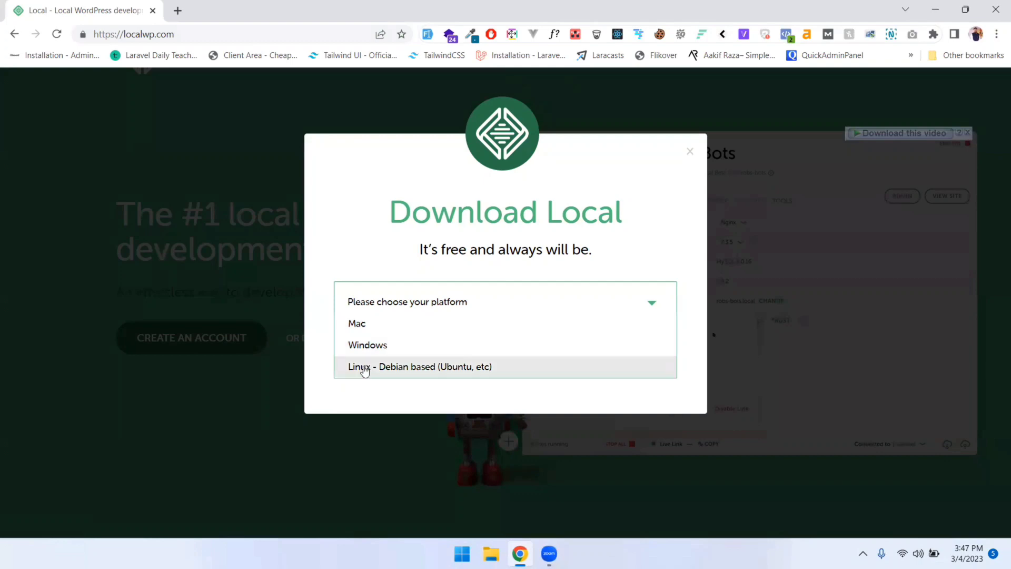
click(689, 152)
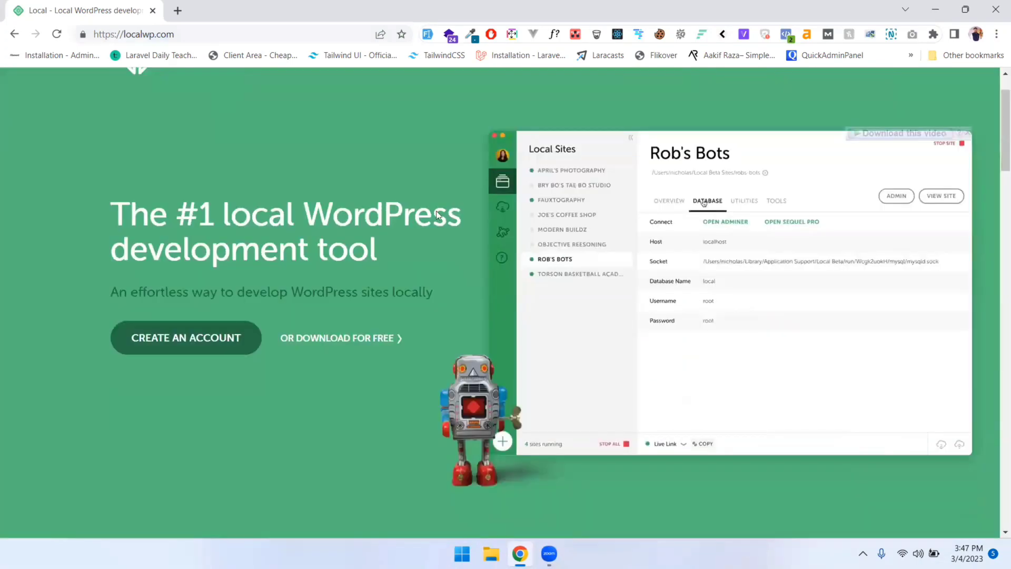
scroll(377, 377, up, 1)
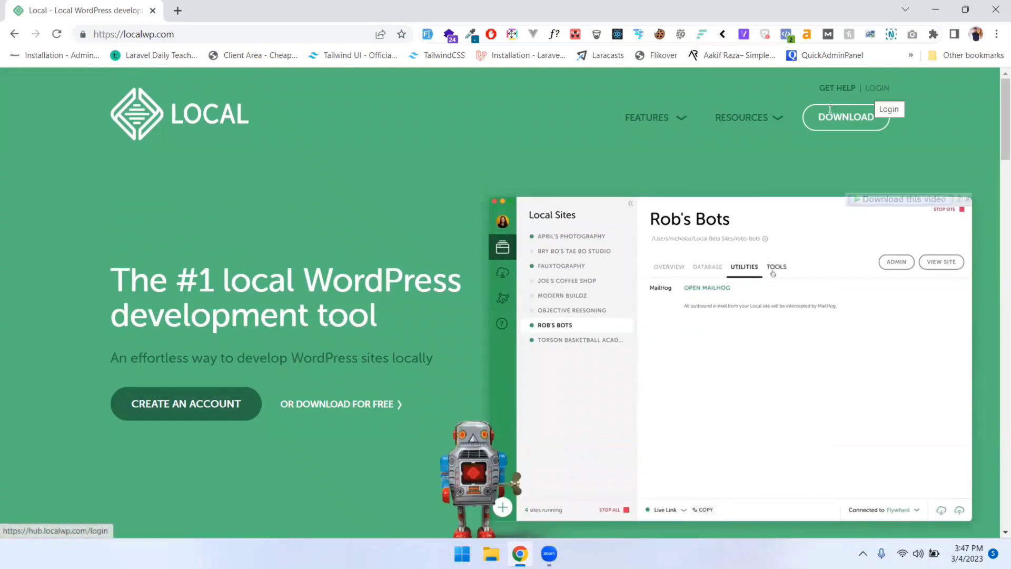
Search for 'local' in Windows search
key(super)
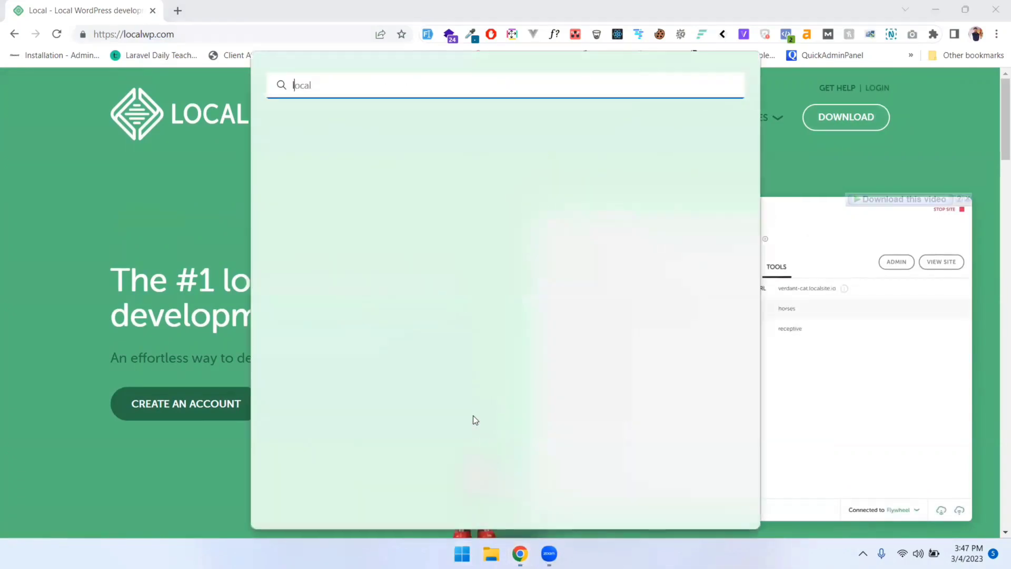
text(local)
key(Return)
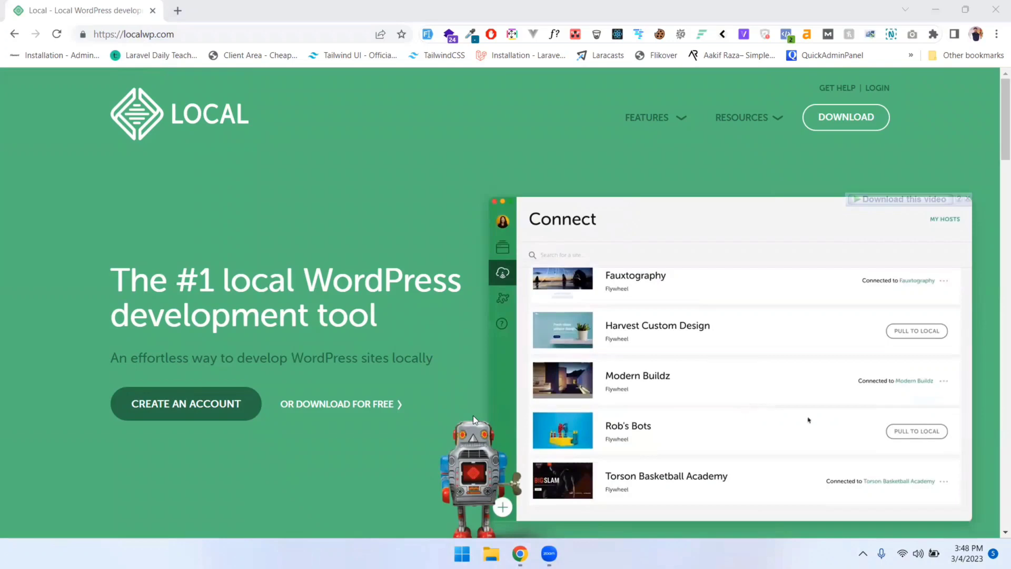
Launch the Local app from the Start menu search
key(super)
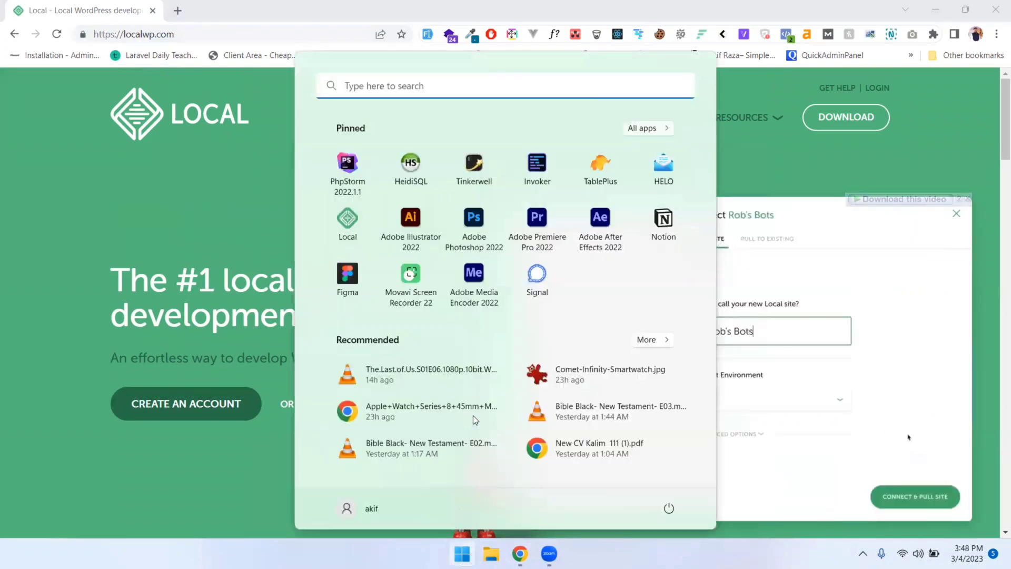
text(local)
key(Return)
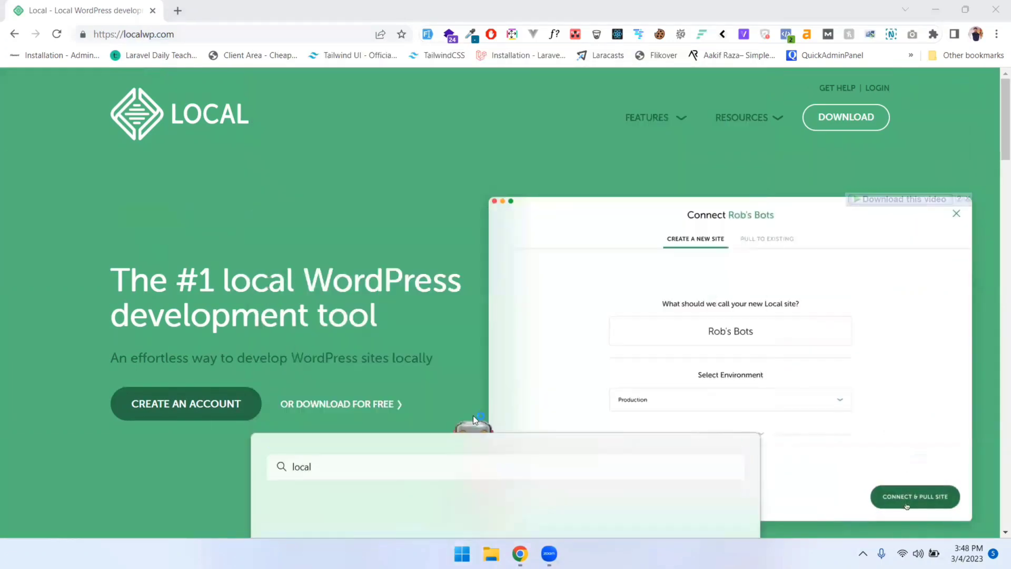
Load wordpress.org in a new Chrome tab, then return to Local
click(935, 9)
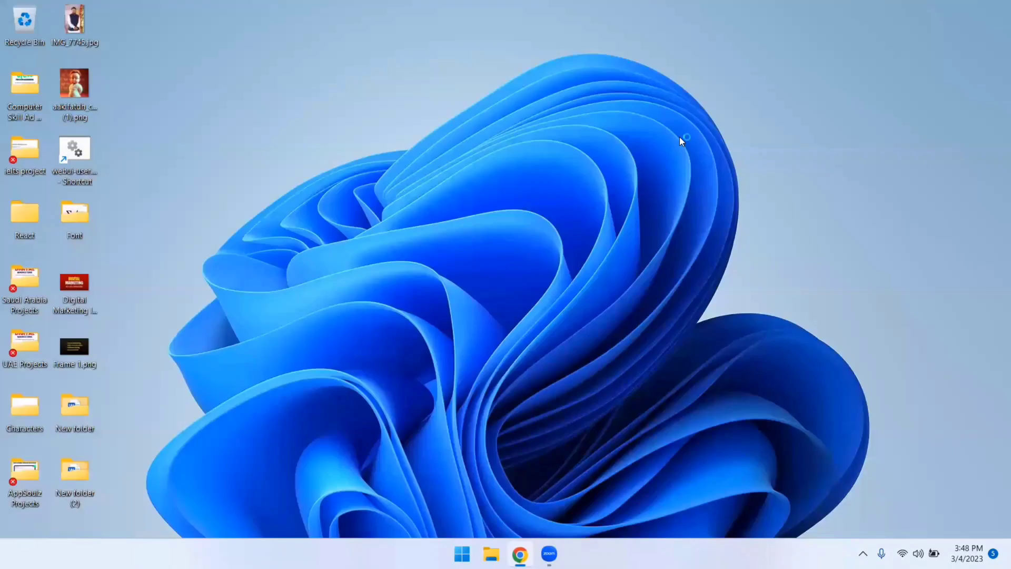
click(525, 550)
click(178, 10)
text(wordpr)
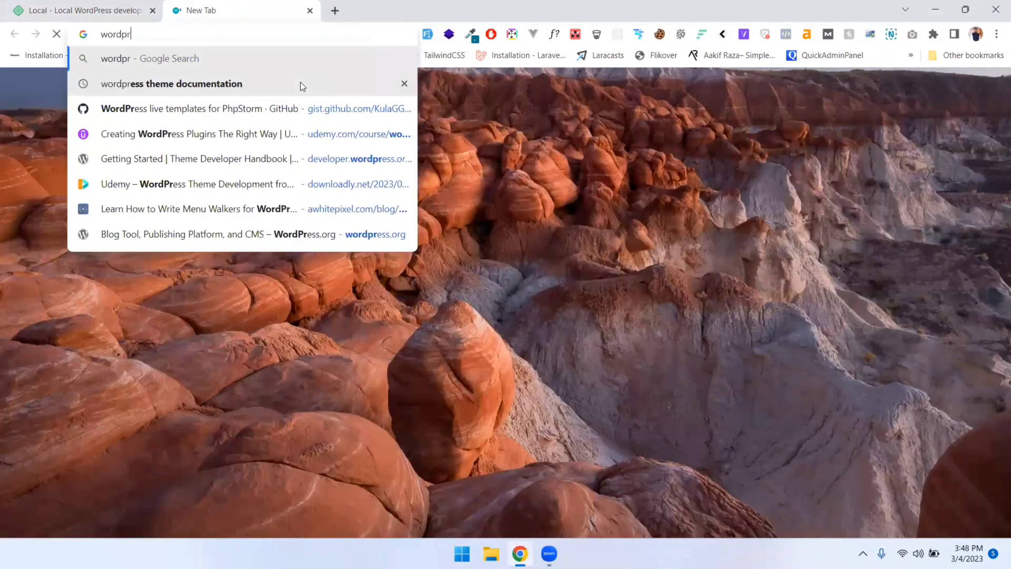
text(ess.co)
key(BackSpace)
text(rg)
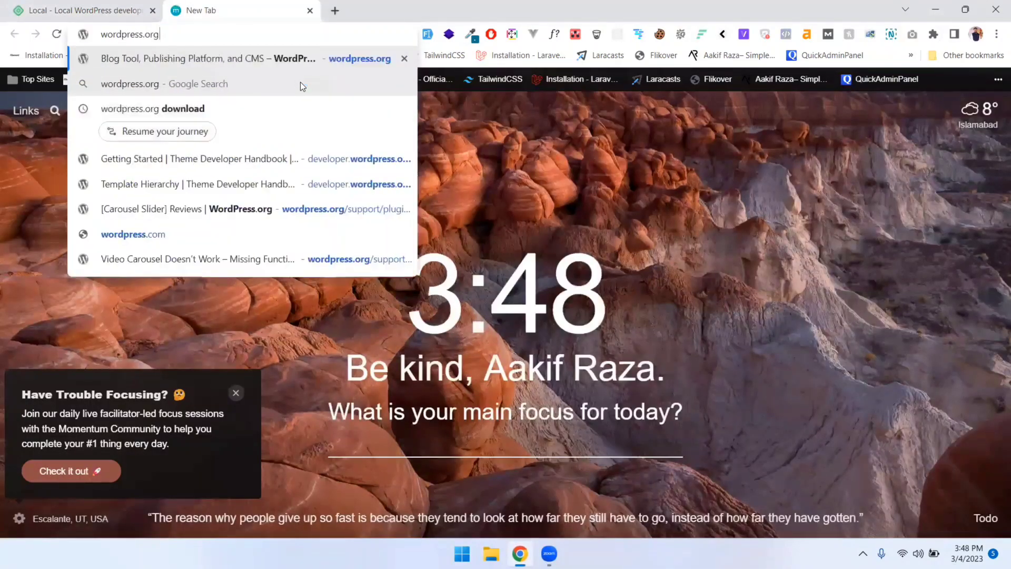
key(Return)
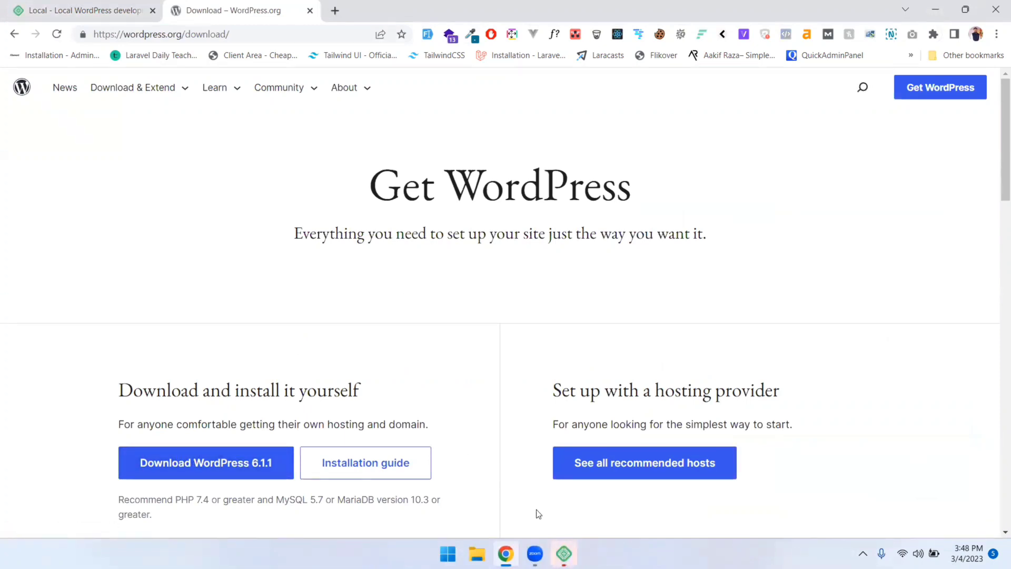
click(564, 554)
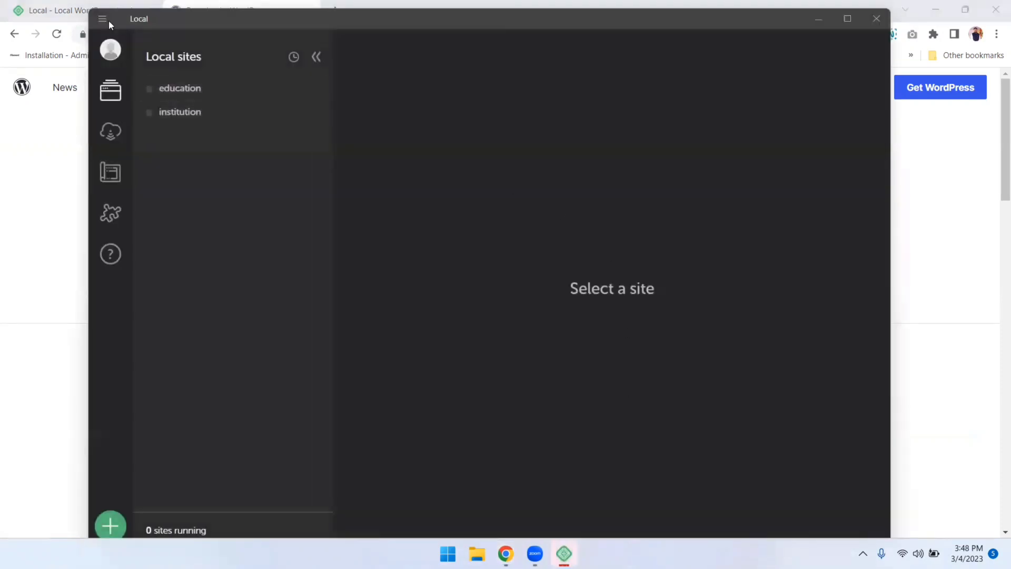
Glance at the account menu, then start a new site with the green + button
drag(198, 19, 197, 12)
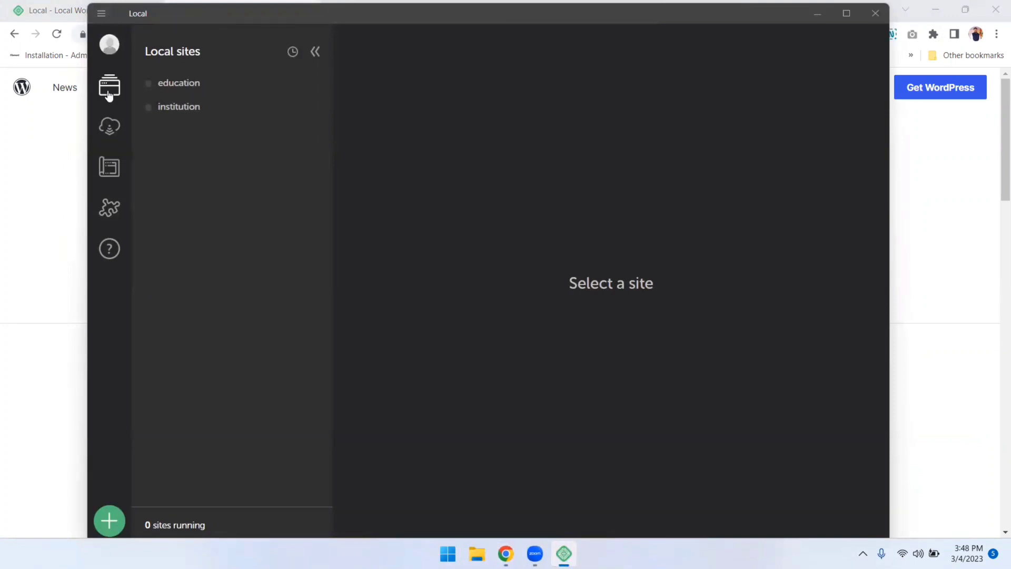
click(109, 45)
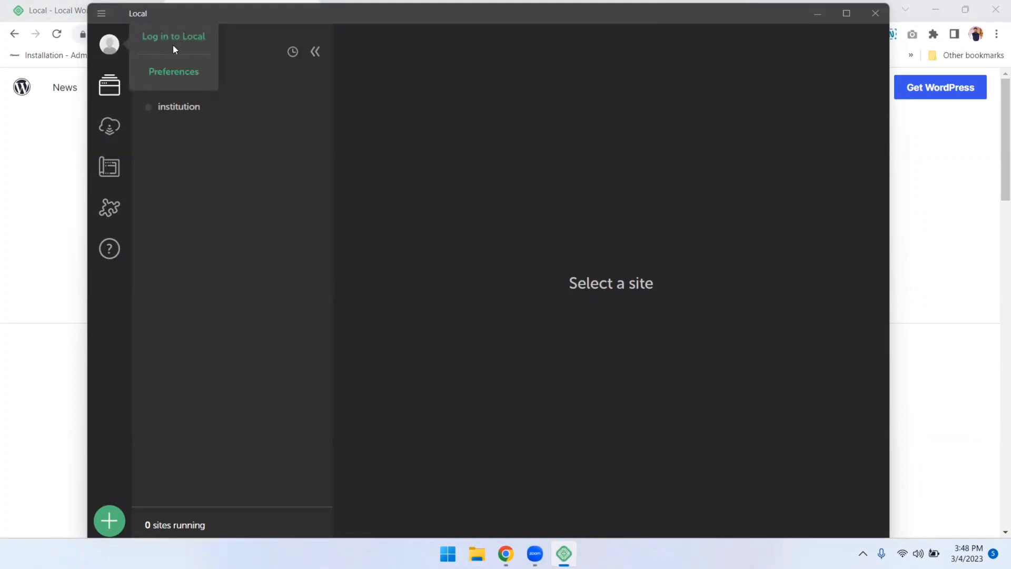
click(111, 87)
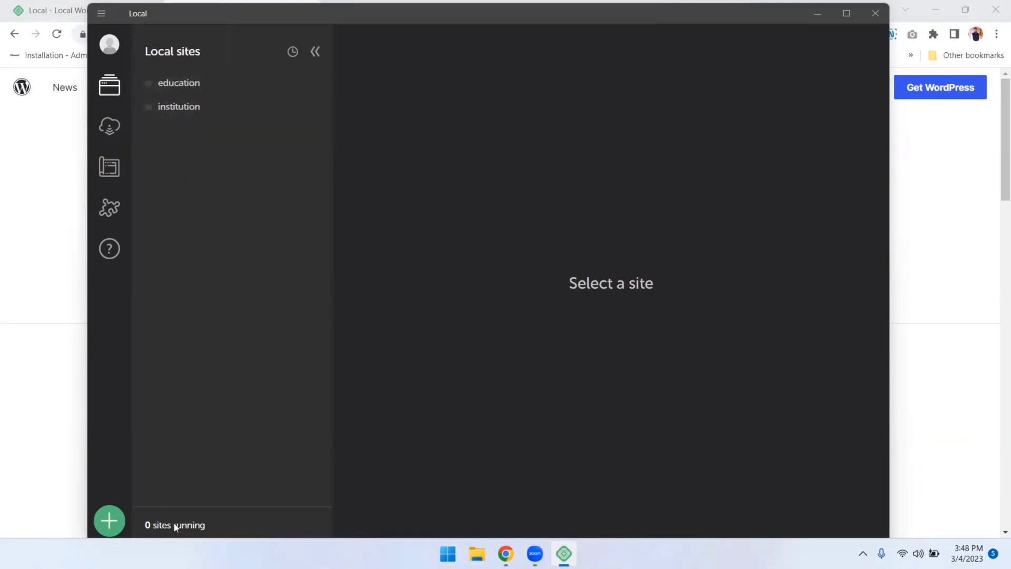
click(108, 521)
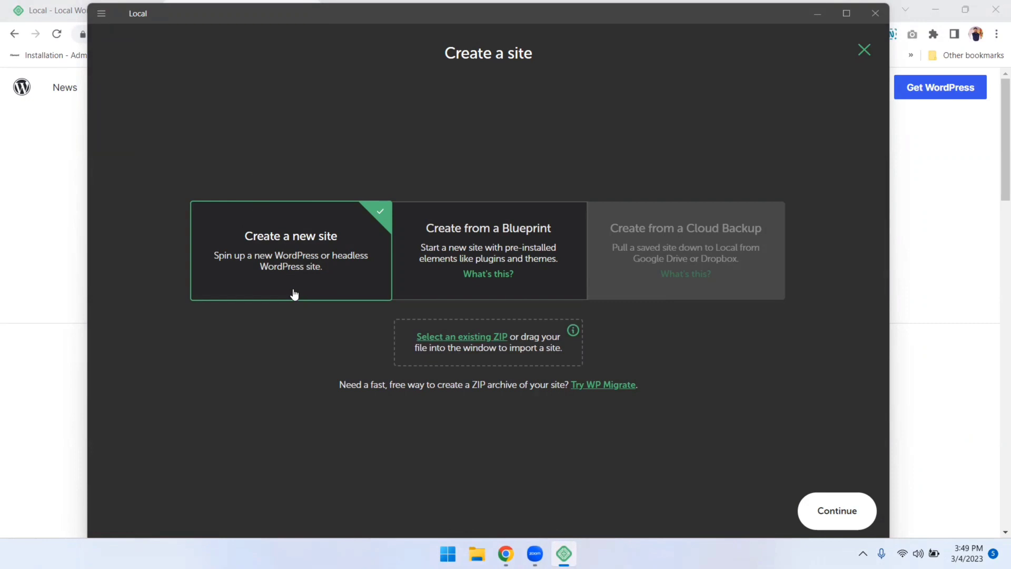
Choose 'Create from a Blueprint', noting Cloud Backup requires a Local Account login
click(464, 238)
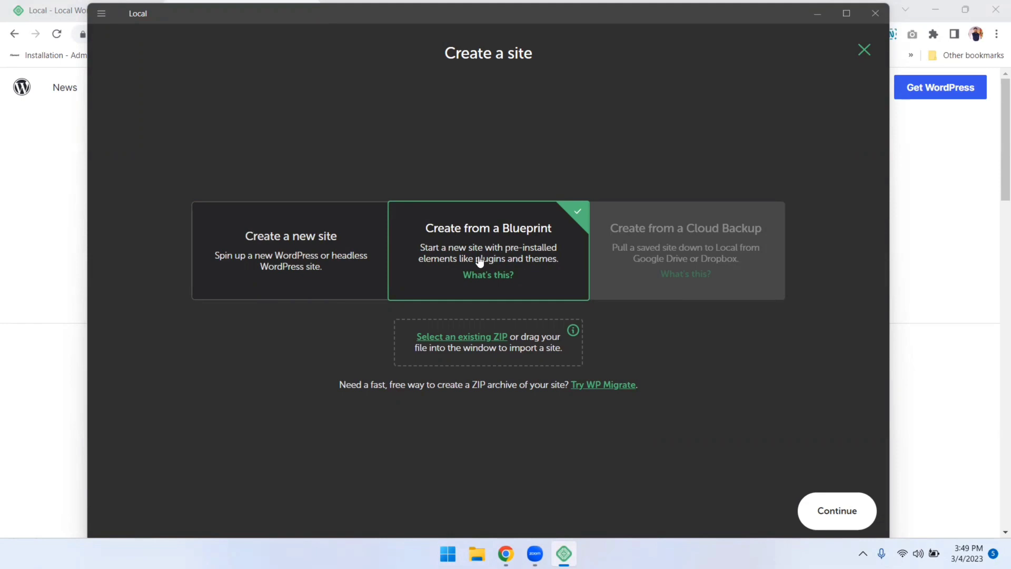
mouse_move(635, 239)
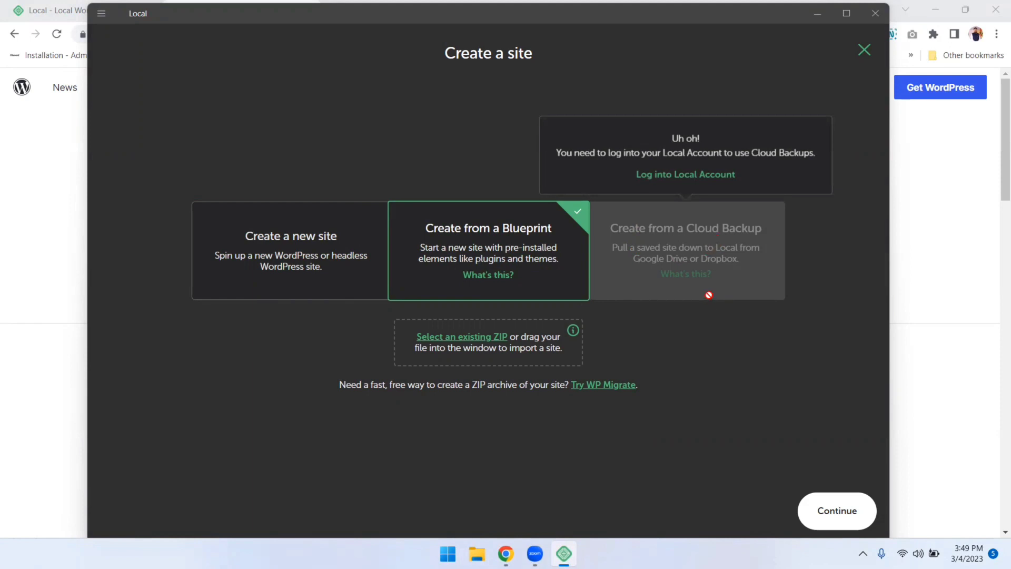
Confirm the Local Hub account login, close its tab, and go back to Local
click(666, 181)
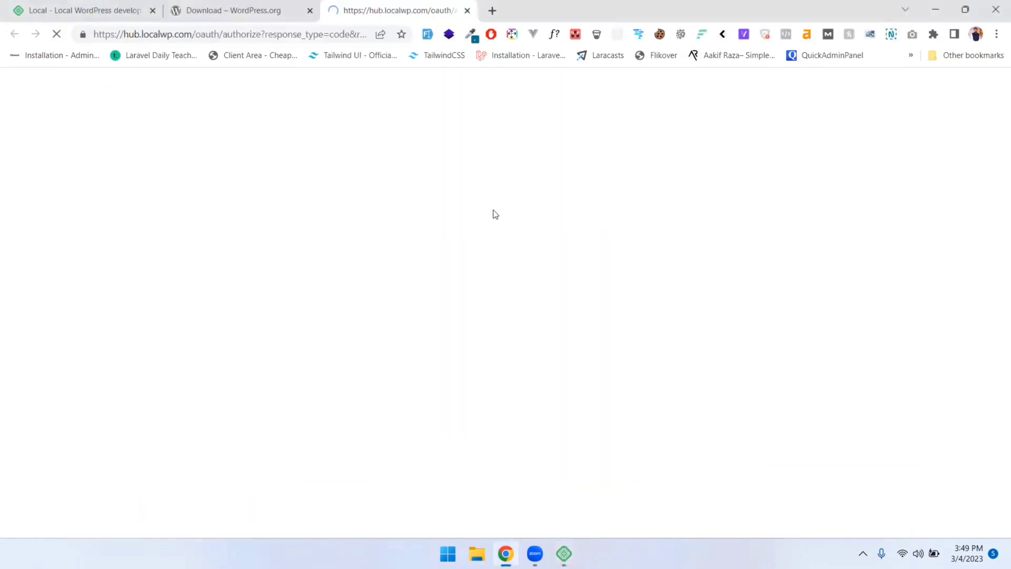
click(480, 246)
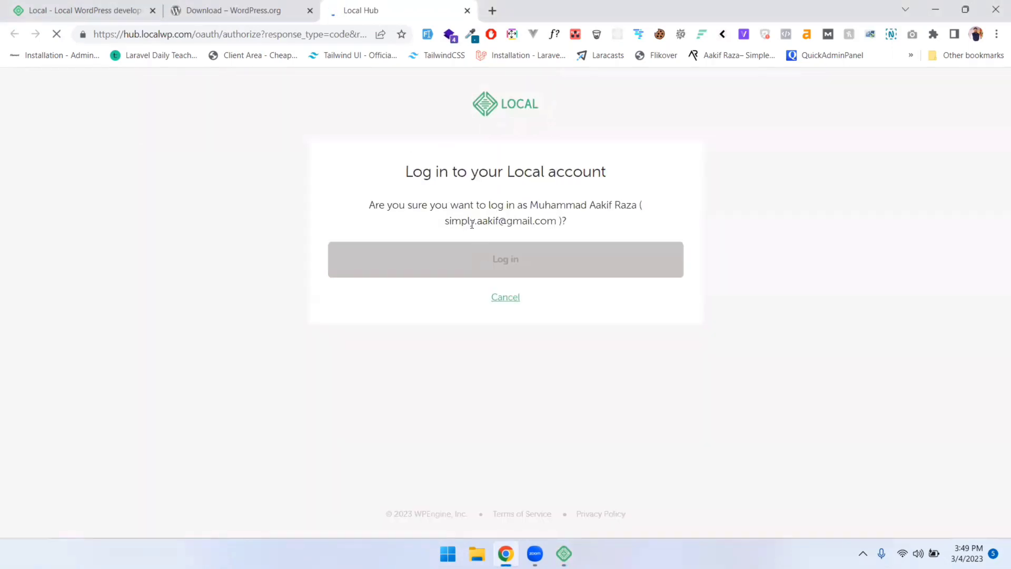
drag(491, 205, 641, 238)
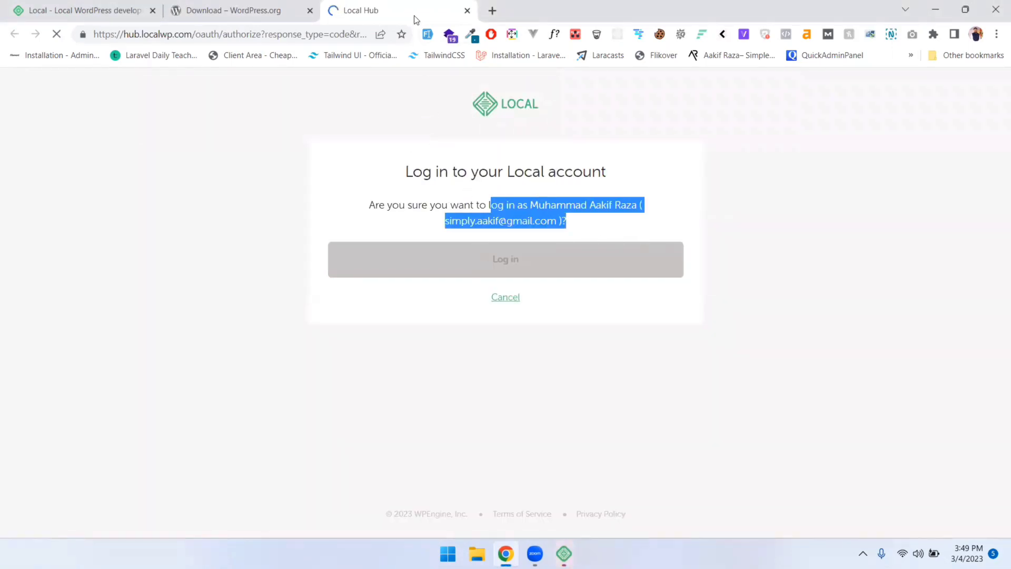
click(291, 6)
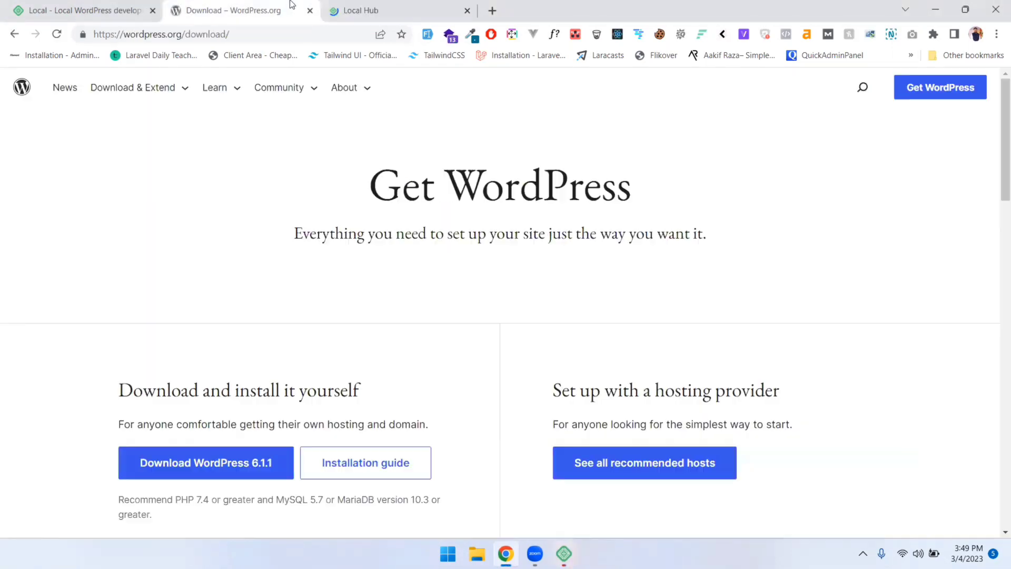
click(467, 11)
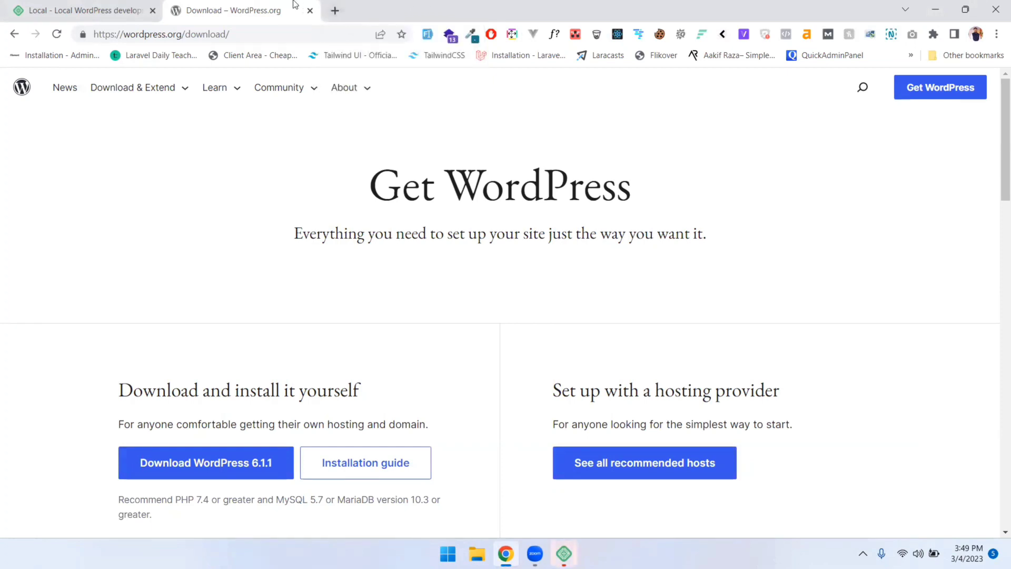
click(564, 554)
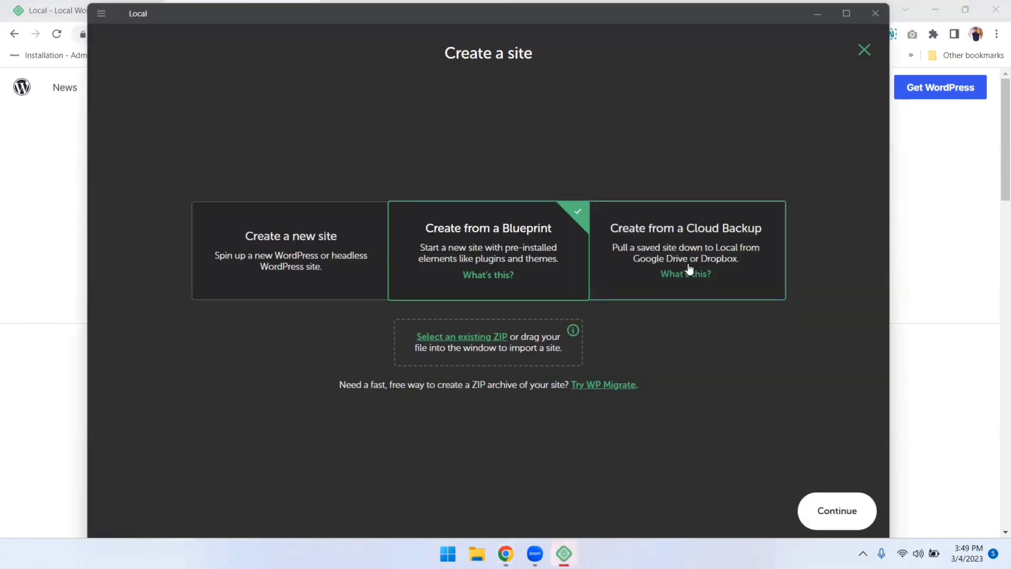
Name the new site 'Local Website' and browse for its site path folder
click(336, 262)
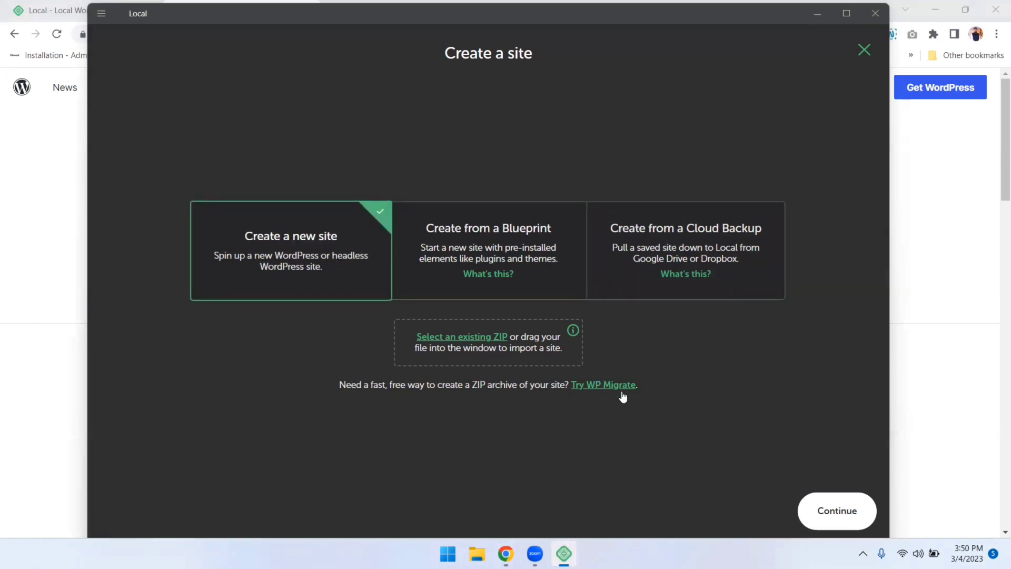
click(819, 522)
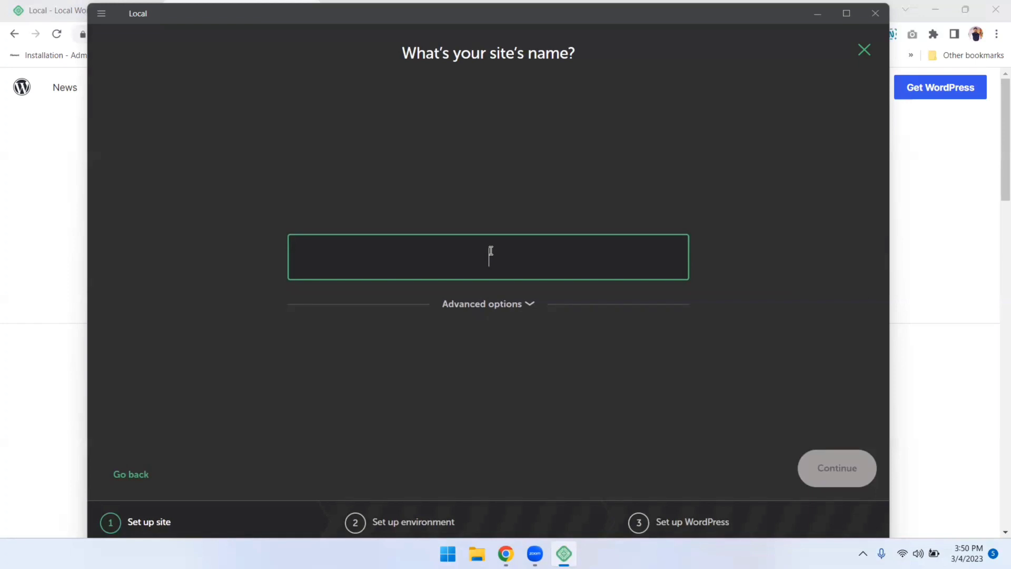
text(Local Website)
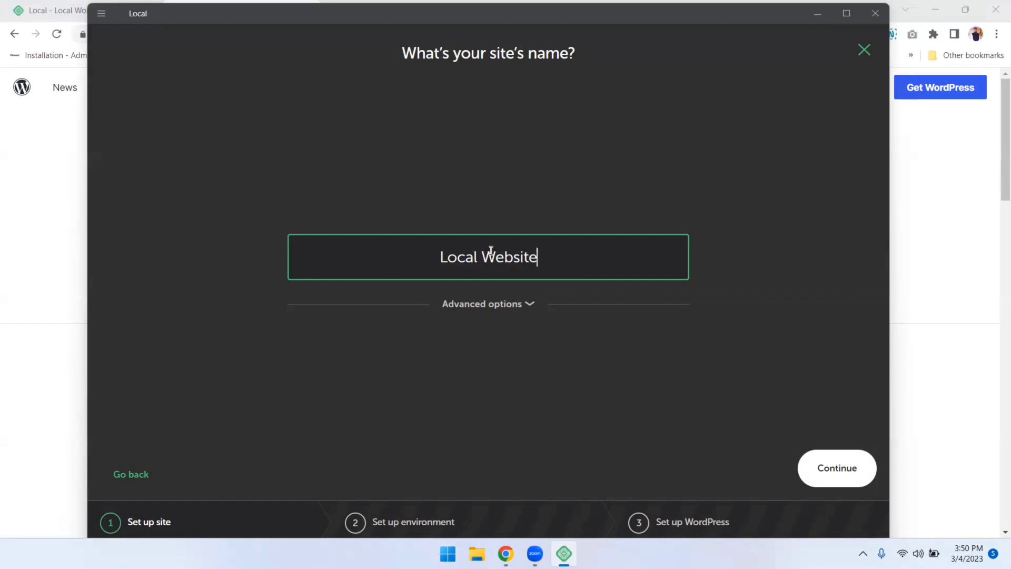
click(523, 305)
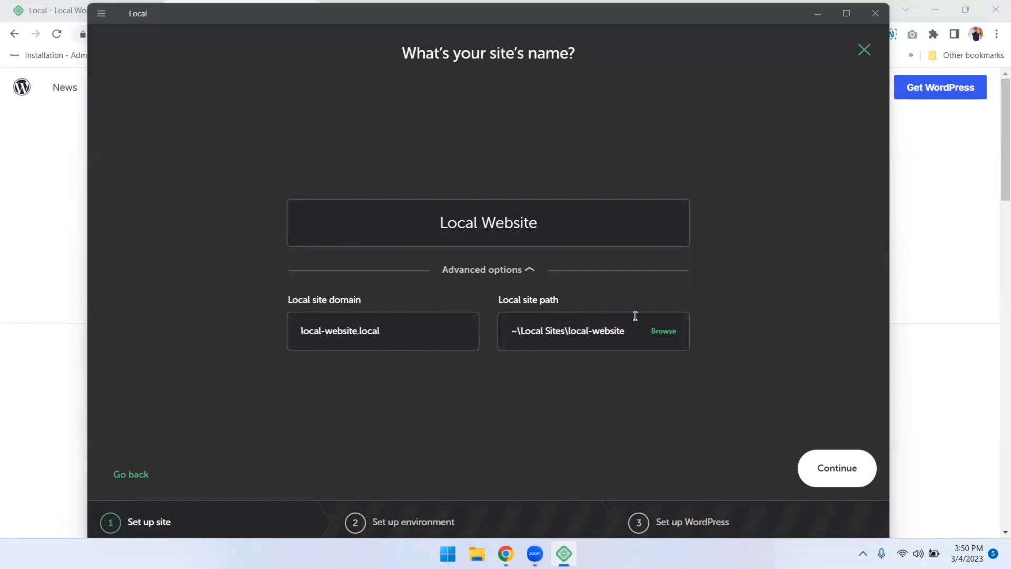
click(665, 331)
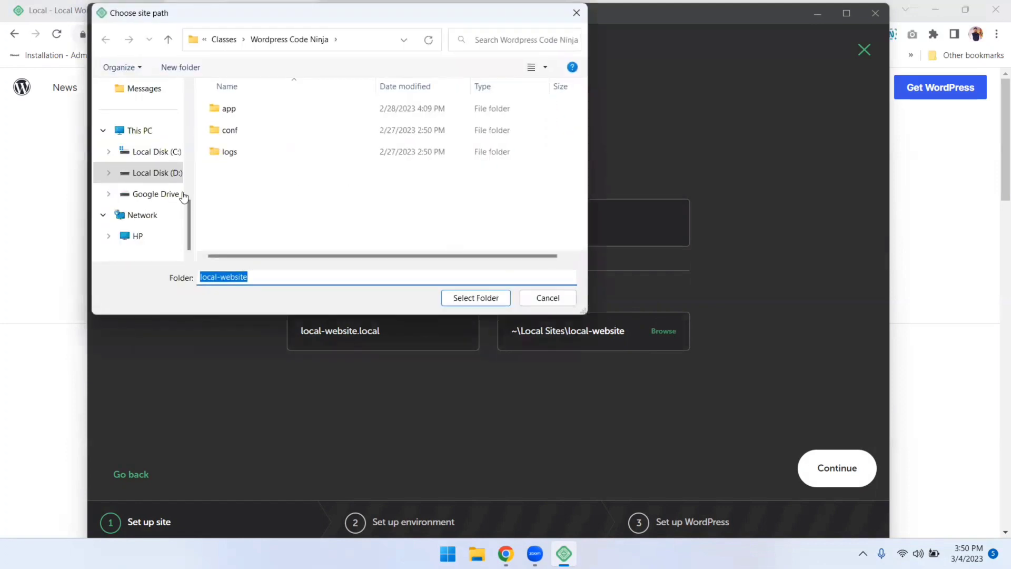
click(152, 151)
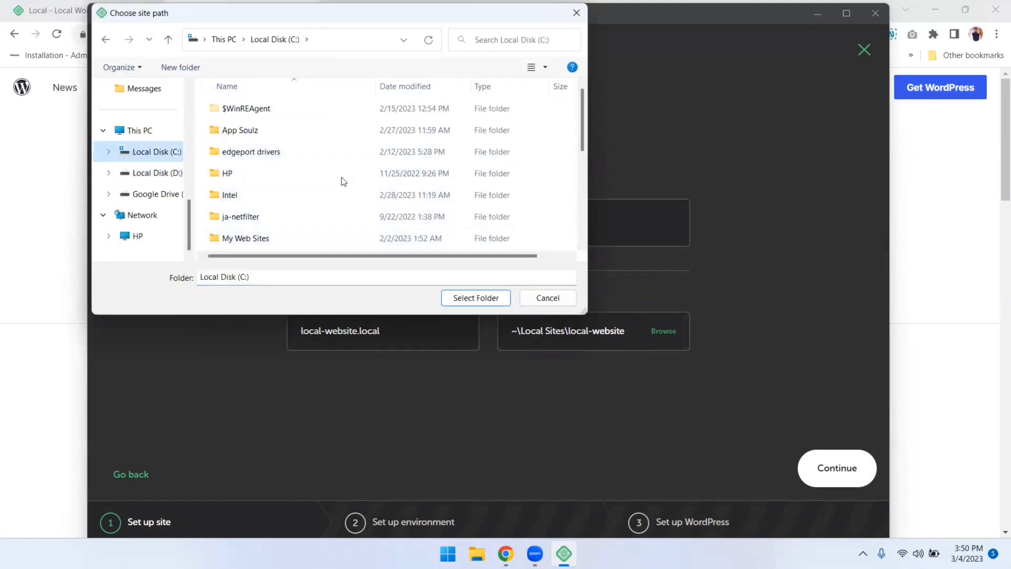
click(156, 174)
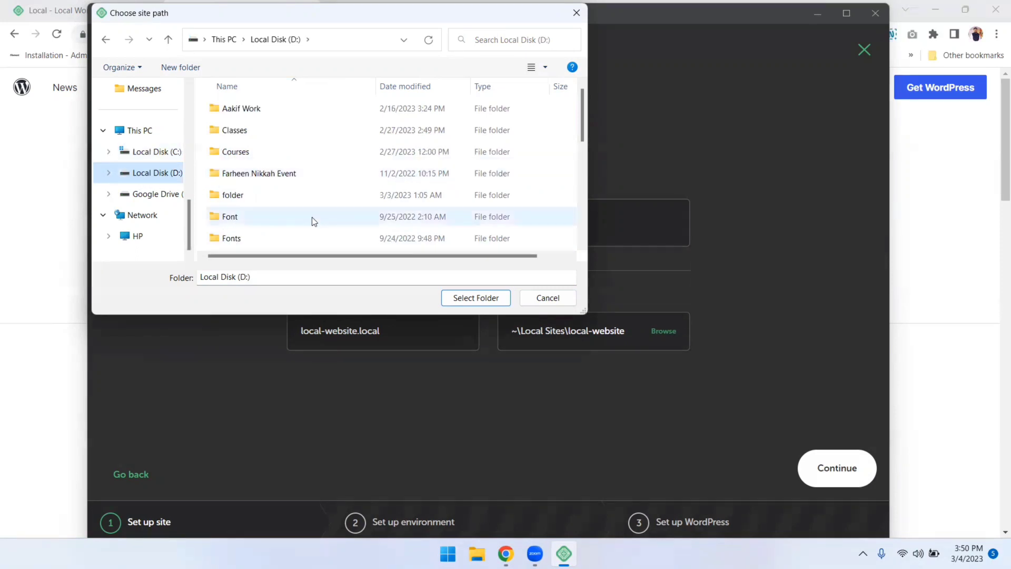
scroll(313, 187, down, 3)
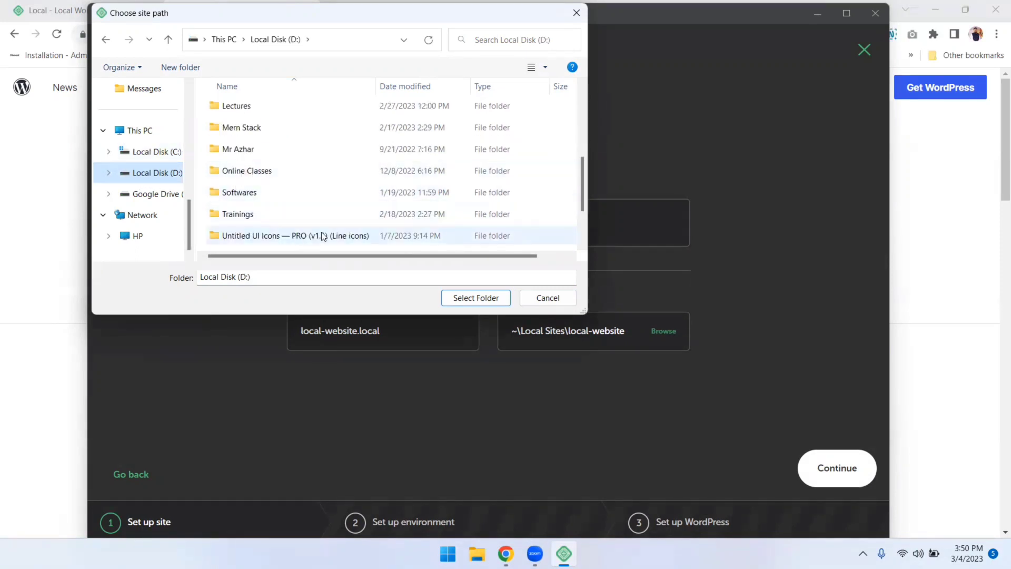
click(547, 298)
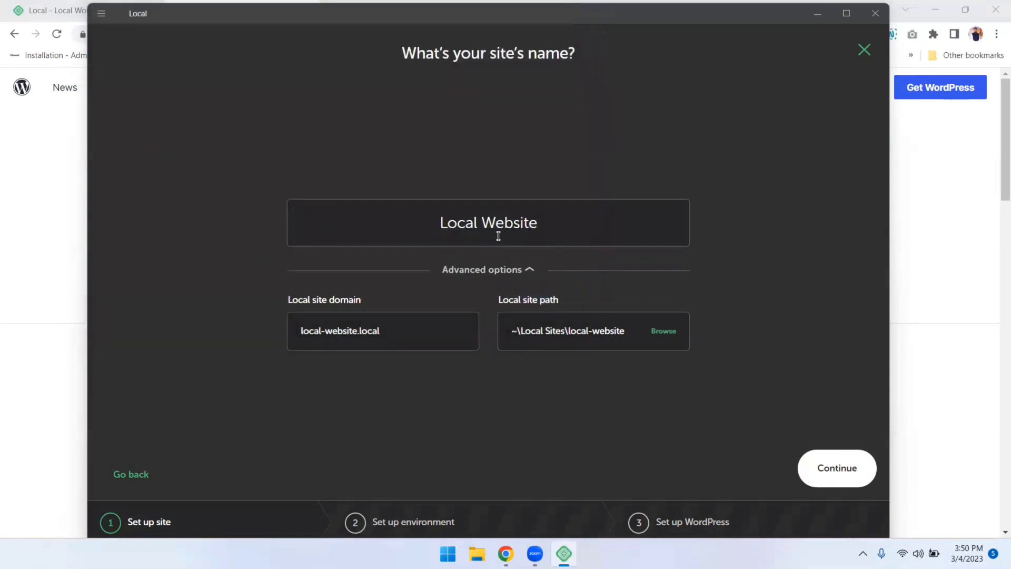
Continue to the environment step and choose the Custom environment
click(850, 468)
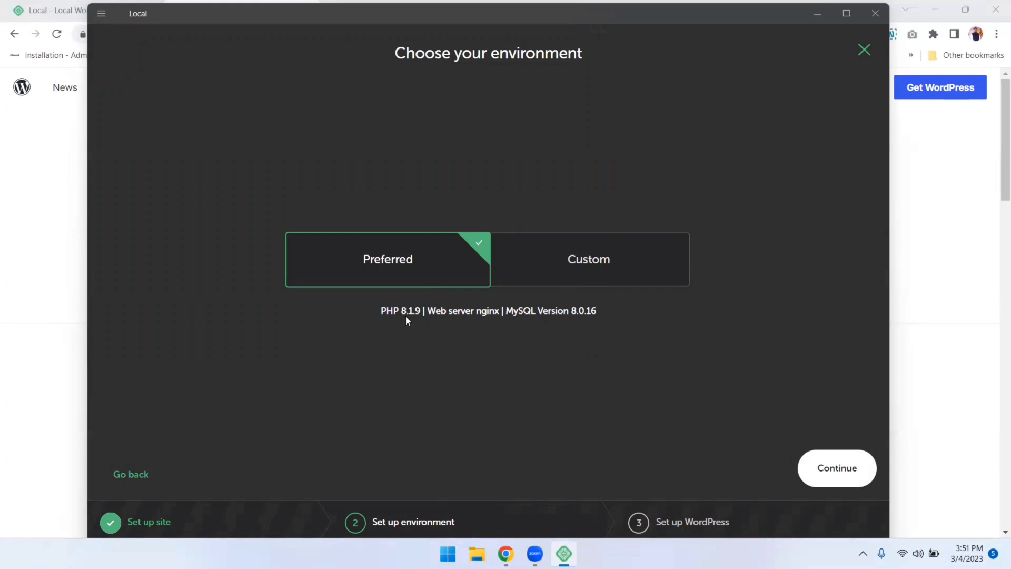
click(616, 236)
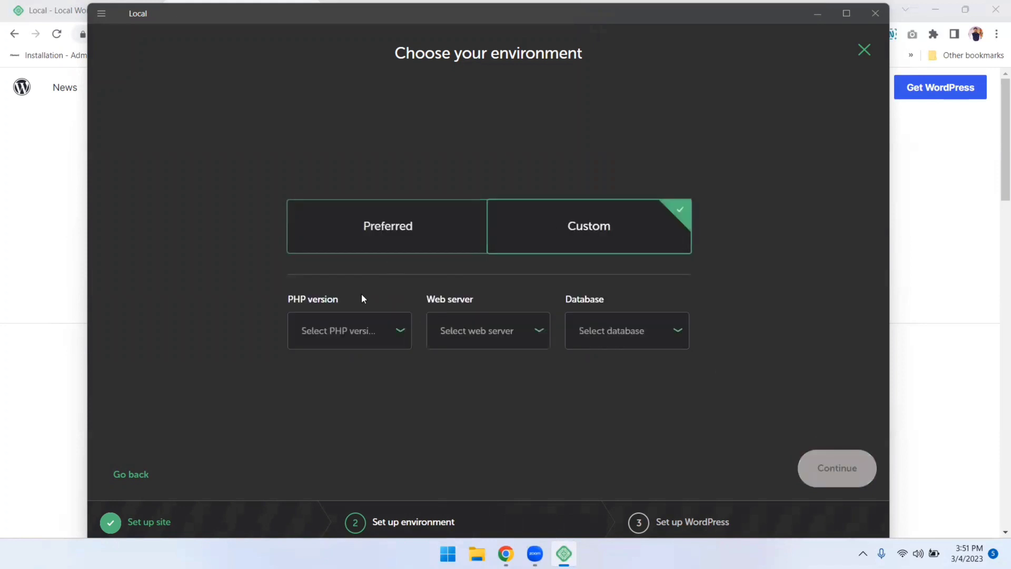
Review the PHP, web server and database lists, then continue with Preferred (PHP 8.1.9, nginx, MySQL 8.0.16)
click(354, 332)
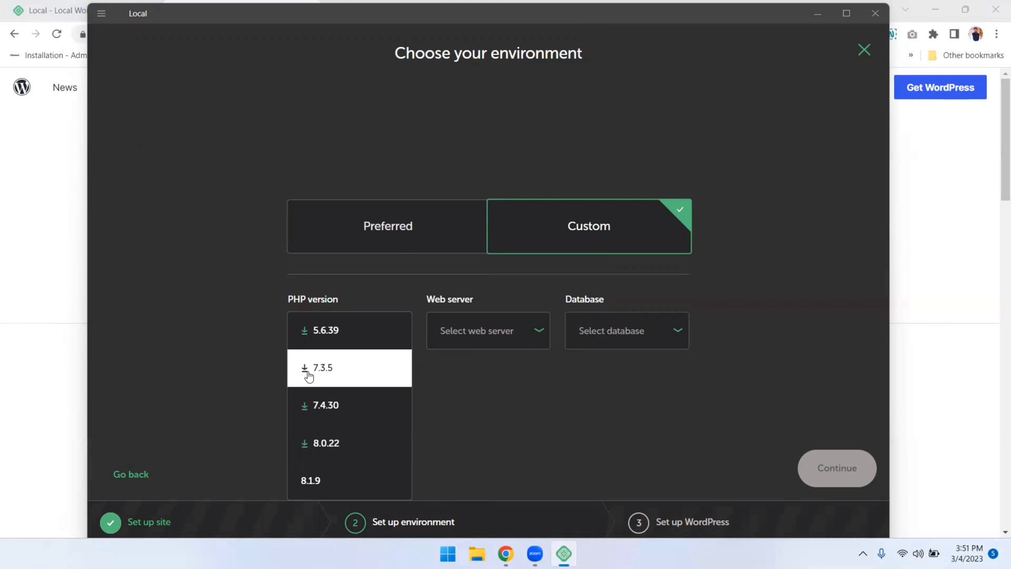
click(464, 337)
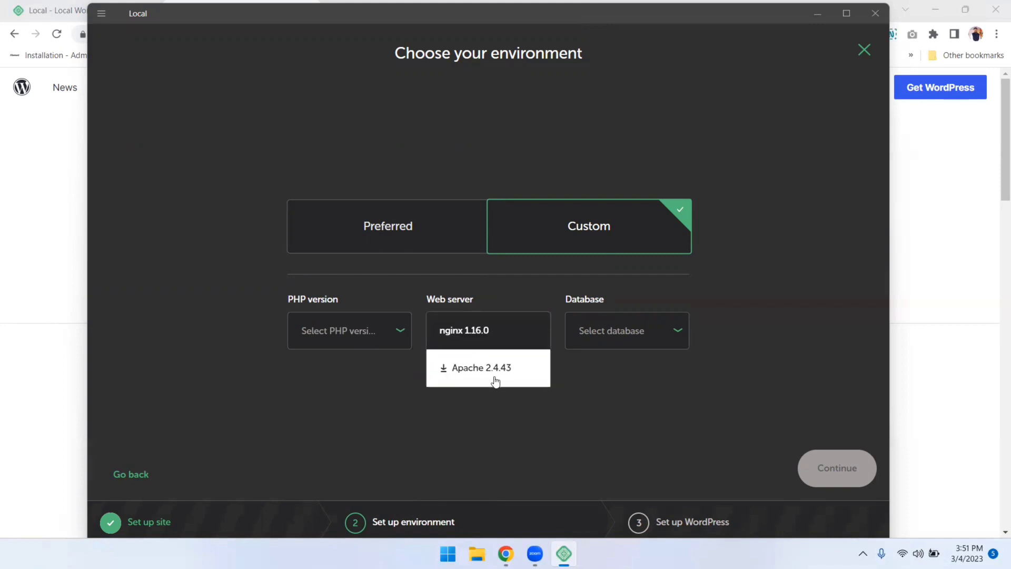
click(646, 343)
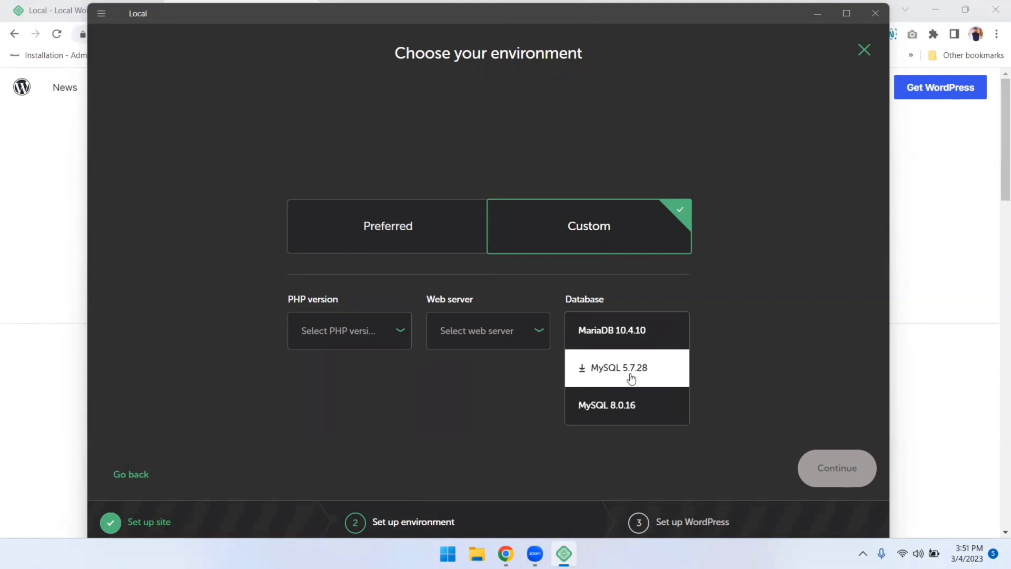
click(743, 305)
click(431, 254)
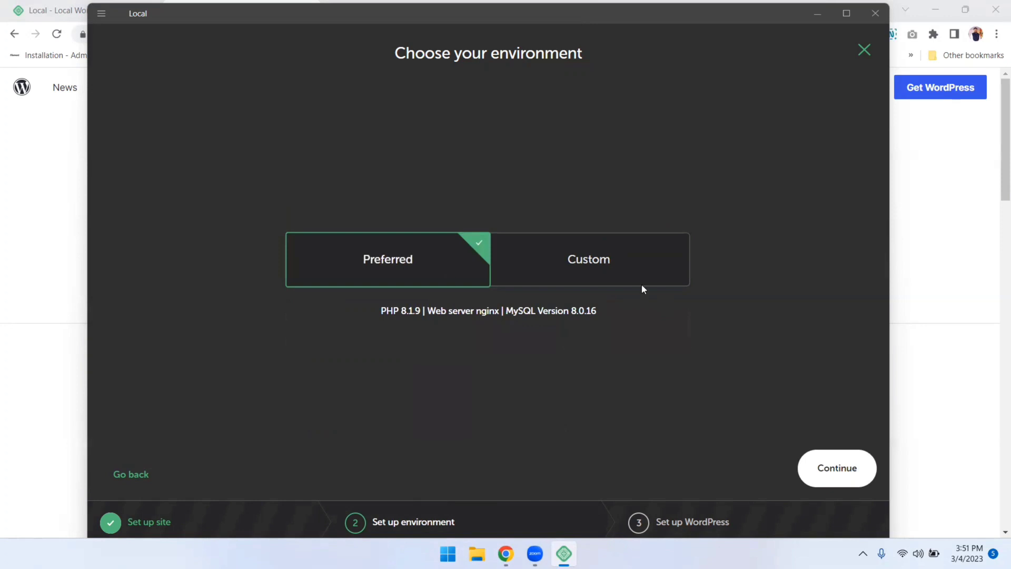
click(841, 476)
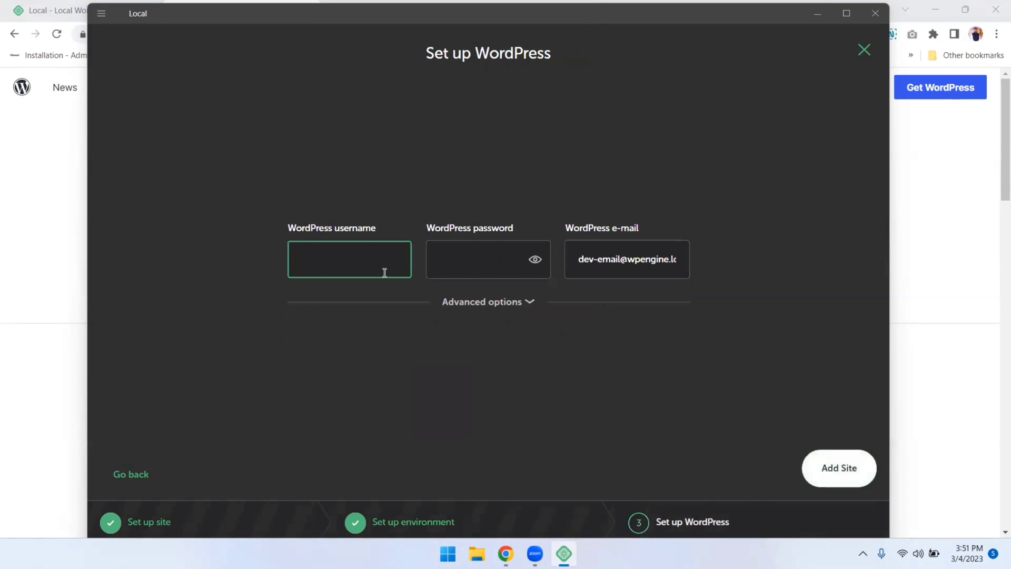
Enter the WordPress admin username and password
text(admin)
key(Tab)
text(password)
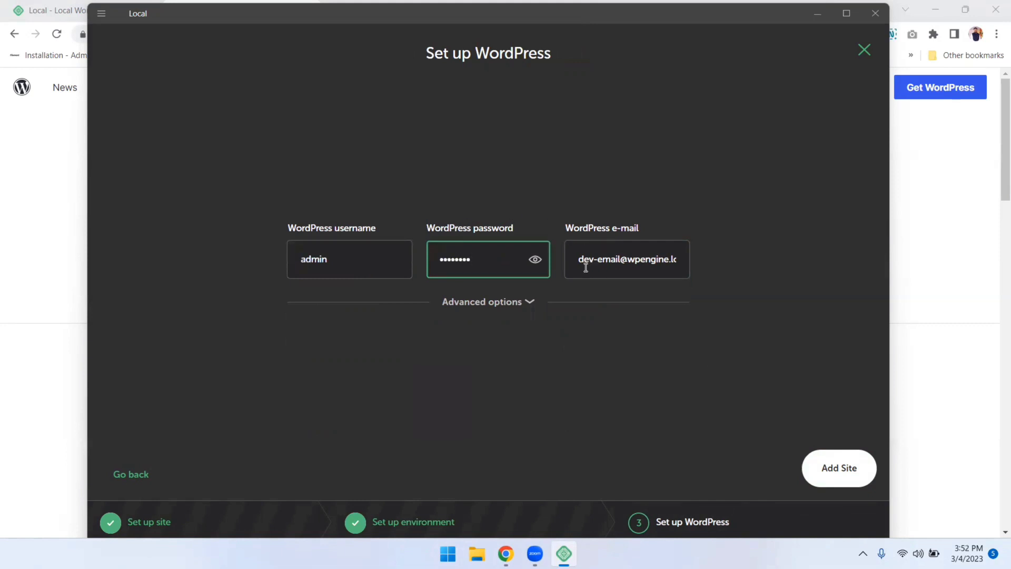
drag(581, 265, 691, 266)
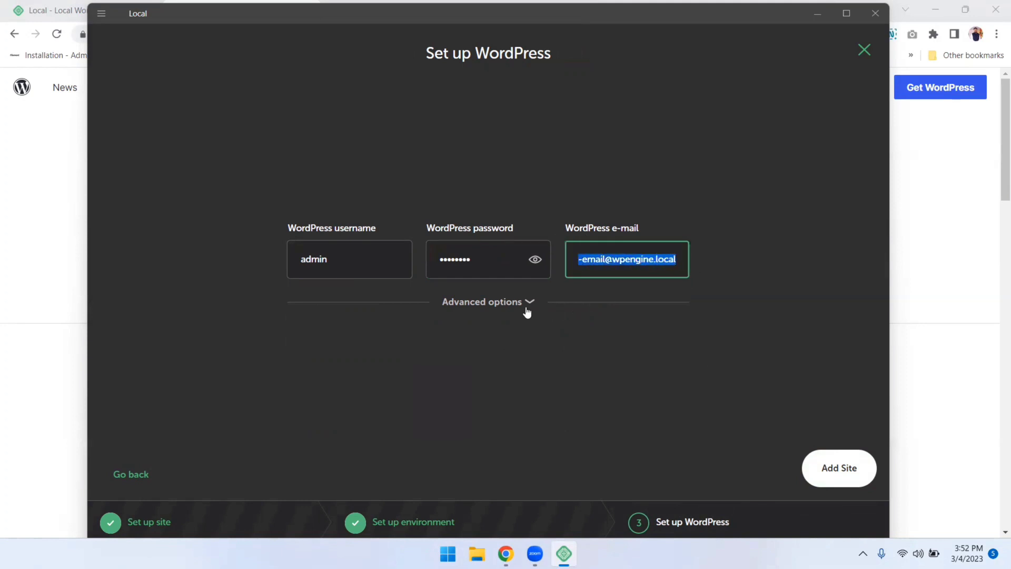
Leave Multisite set to No under Advanced options and add the site
click(526, 312)
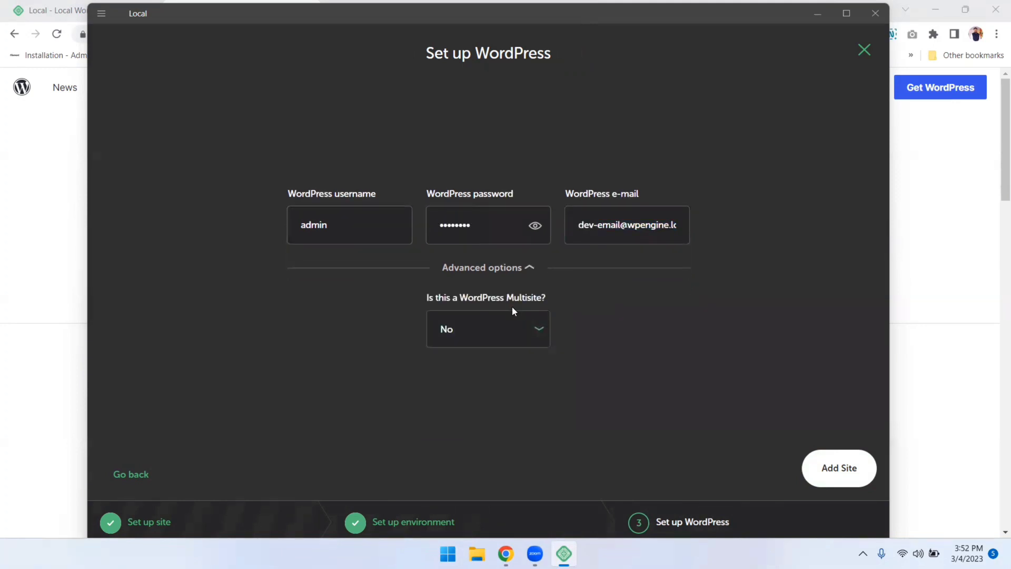
click(504, 330)
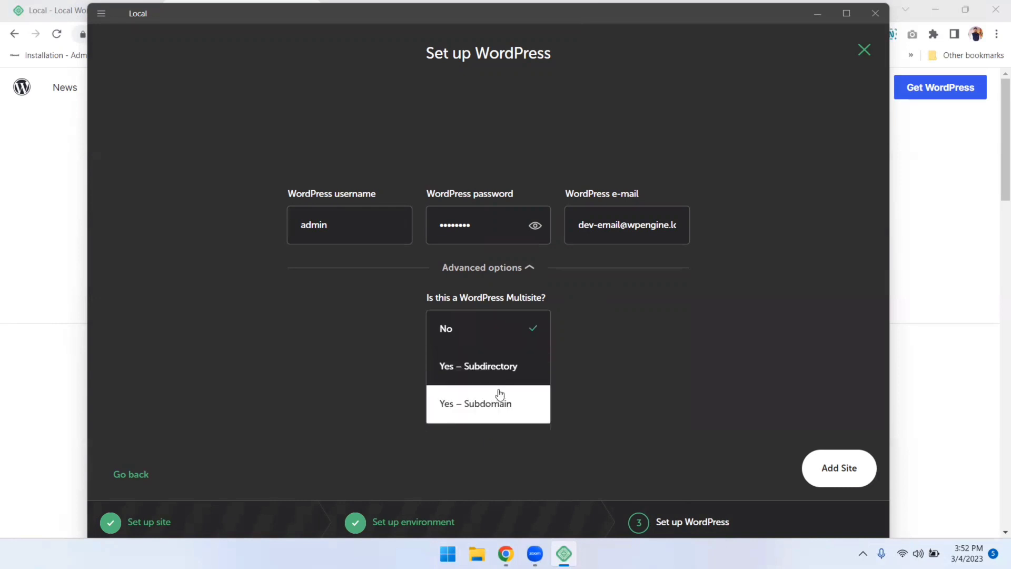
click(501, 343)
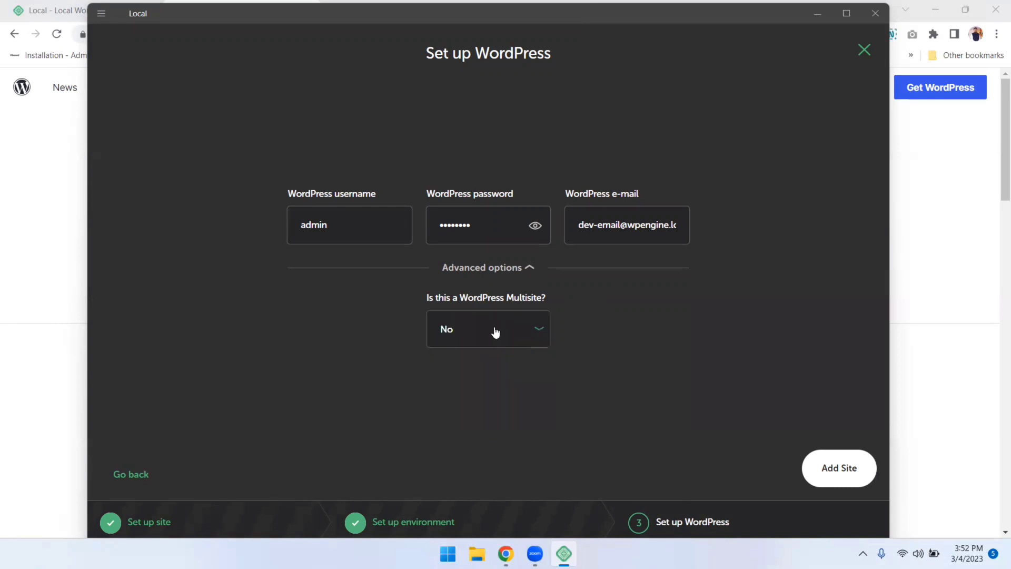
click(506, 268)
click(821, 468)
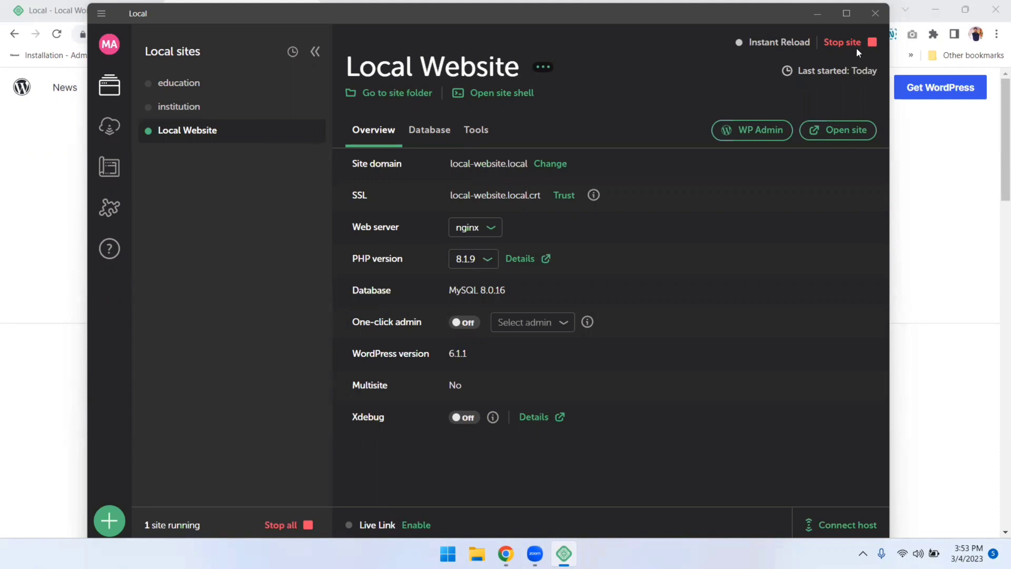
Once provisioning finishes, open the Local Website at local-website.local in Chrome
click(838, 136)
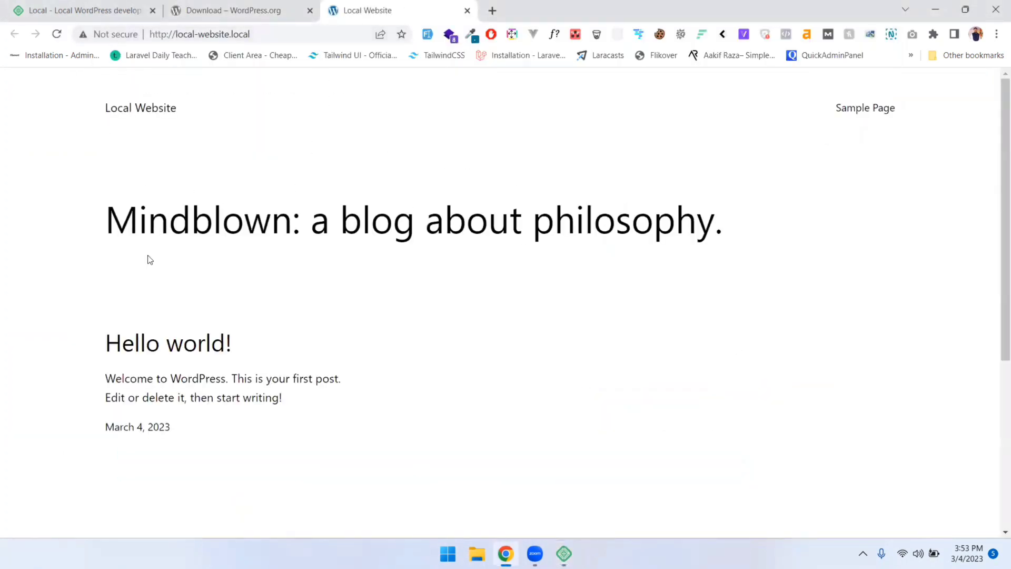
Open the site's WordPress login page from Local, then close it and return to Local
click(564, 553)
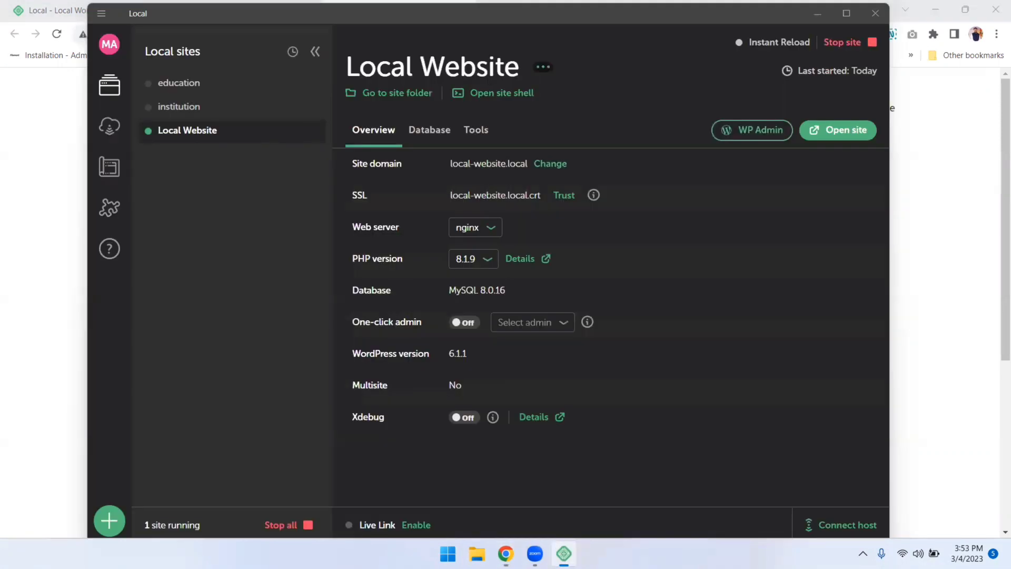
click(739, 140)
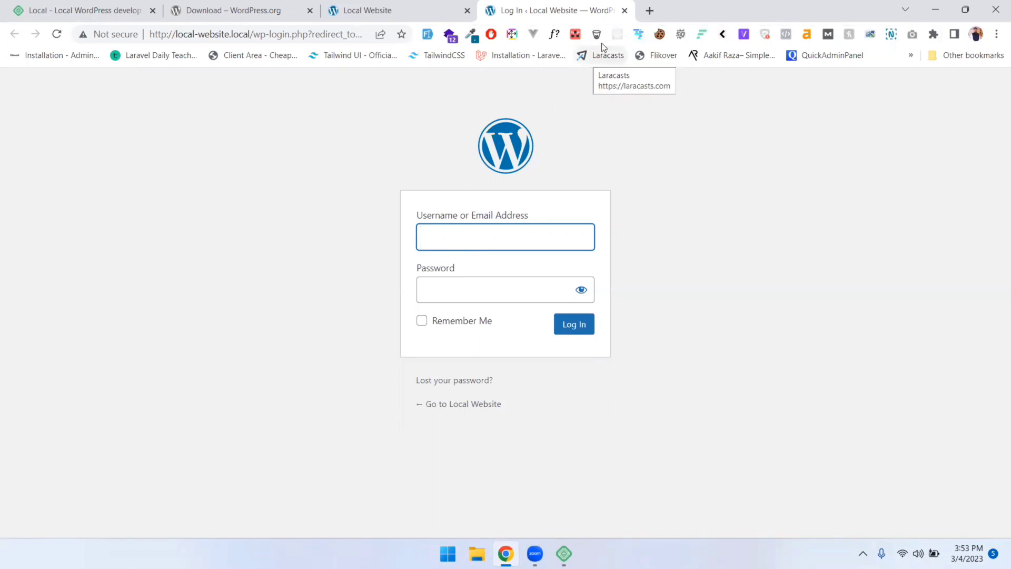
click(625, 11)
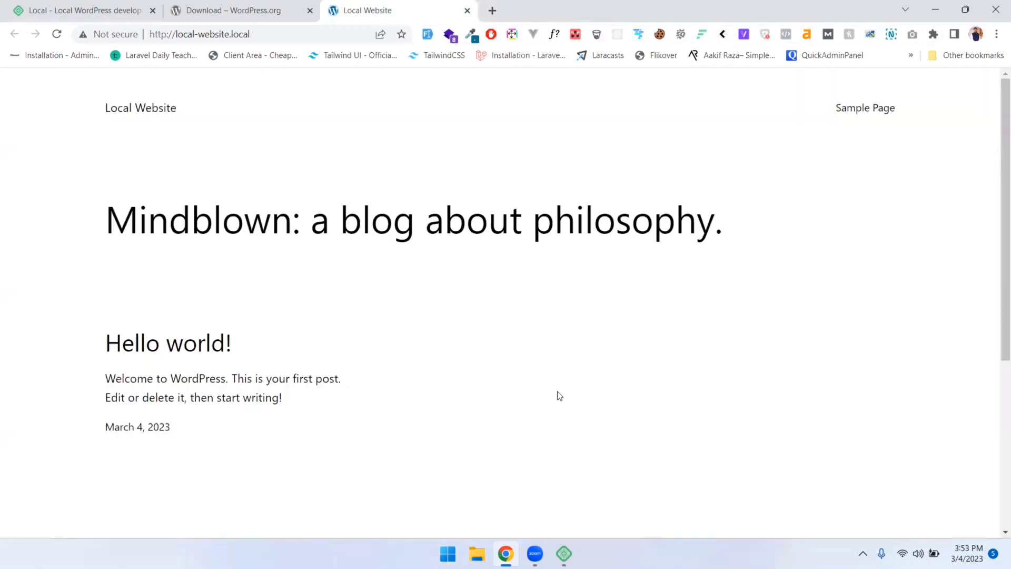
click(564, 553)
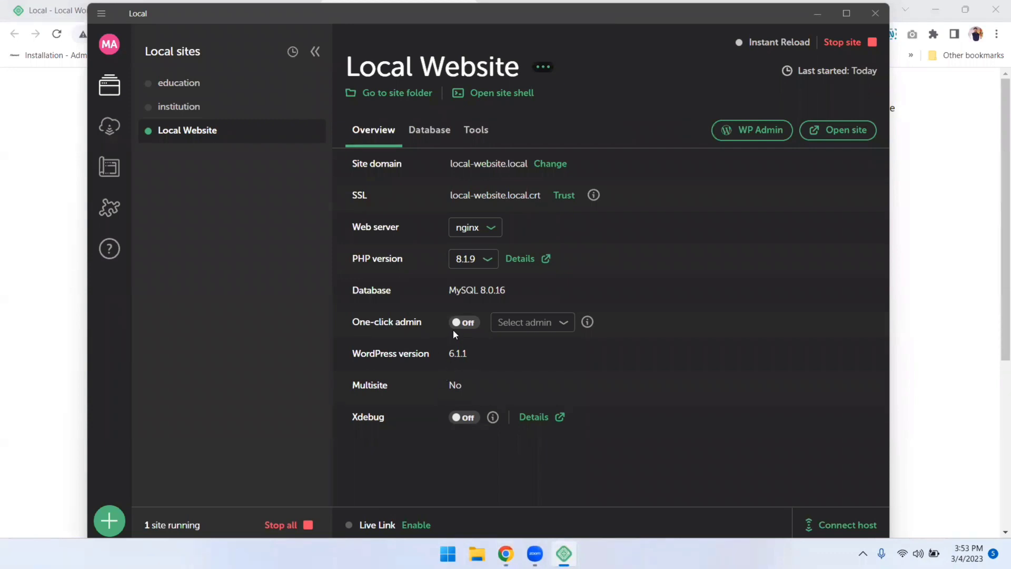
Switch One-click admin on for the 'admin' user and open WP Admin already logged in
click(463, 325)
click(526, 329)
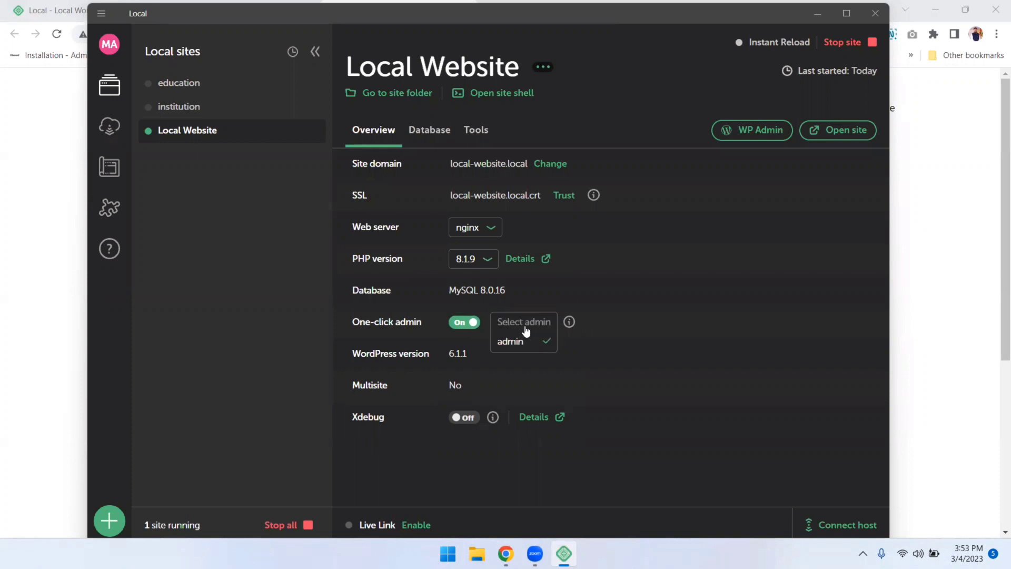
click(627, 285)
click(735, 133)
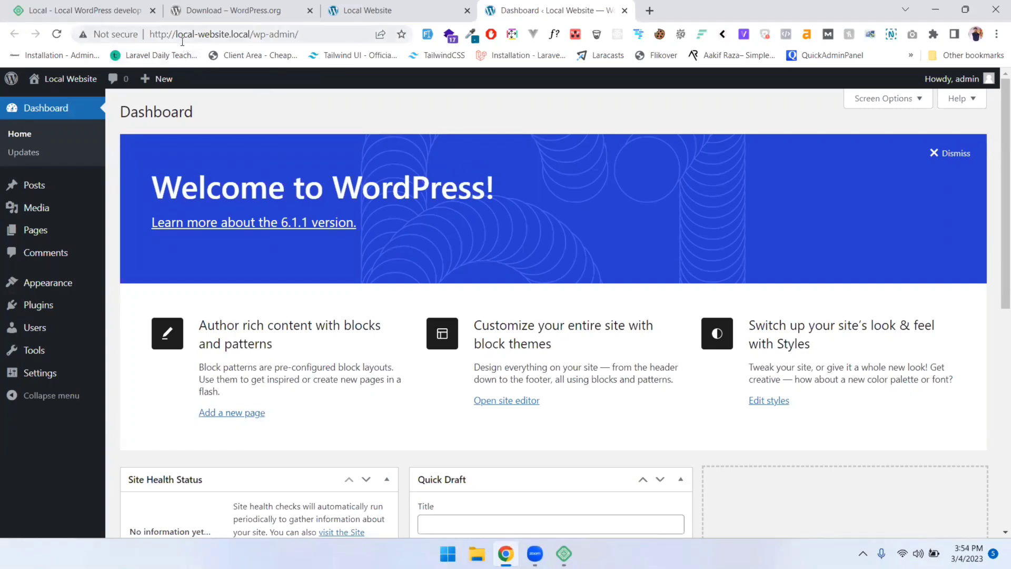
Highlight the local-website.local domain in the dashboard's address bar, then return to Local
drag(176, 38, 250, 37)
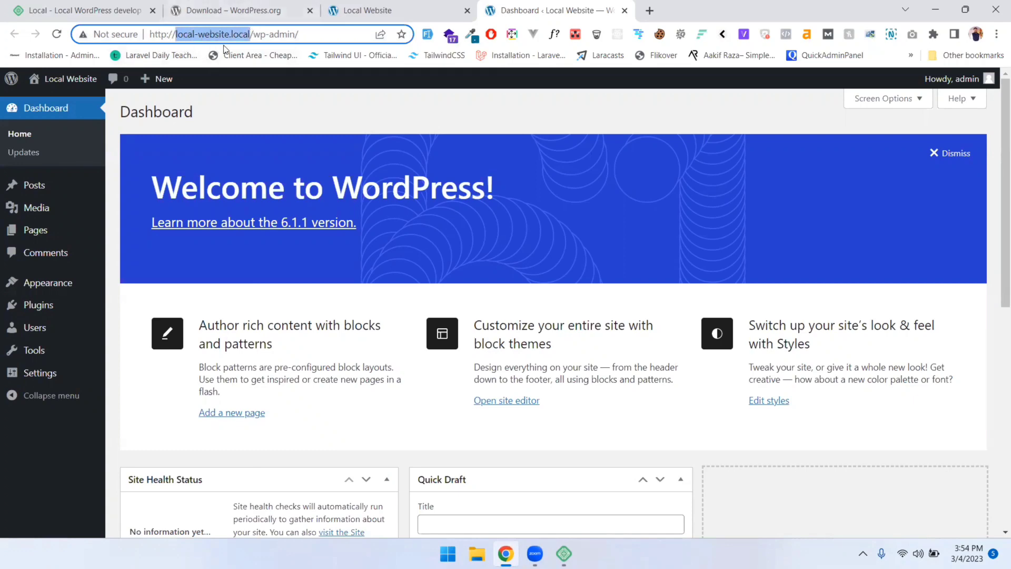
click(563, 552)
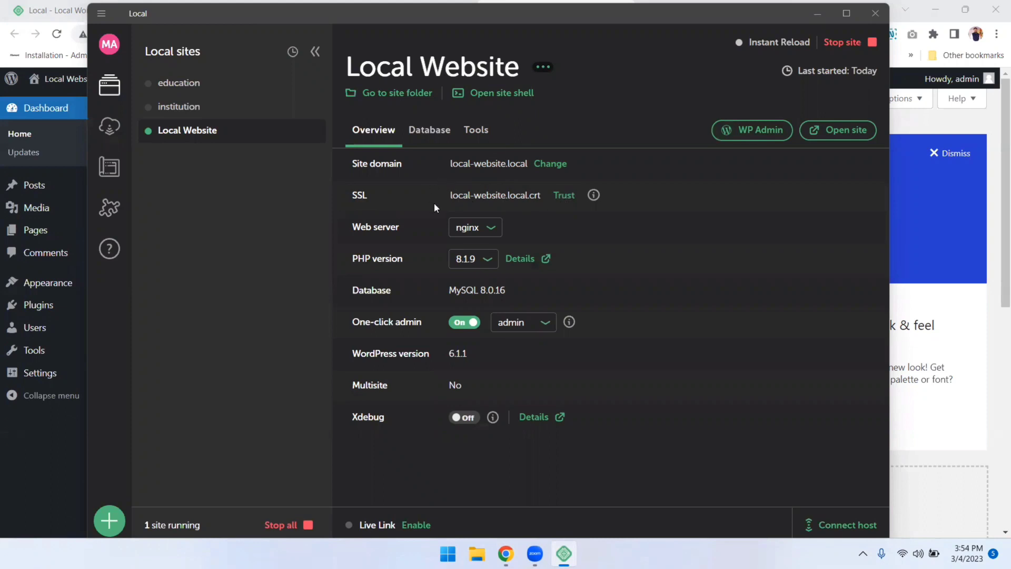
Check the web server and PHP version lists, keeping nginx and PHP 8.1.9, then return to Chrome
click(484, 232)
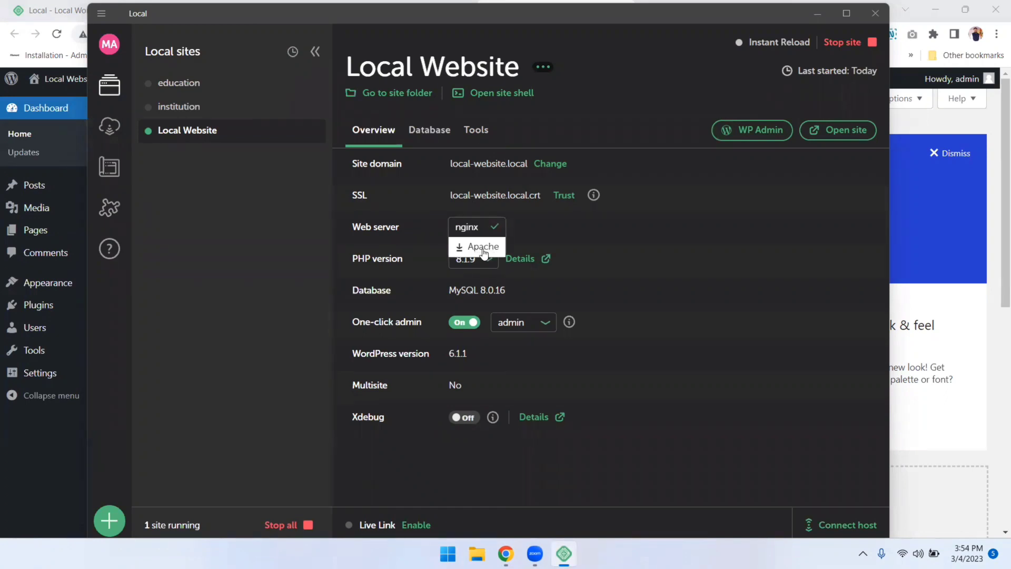
click(411, 239)
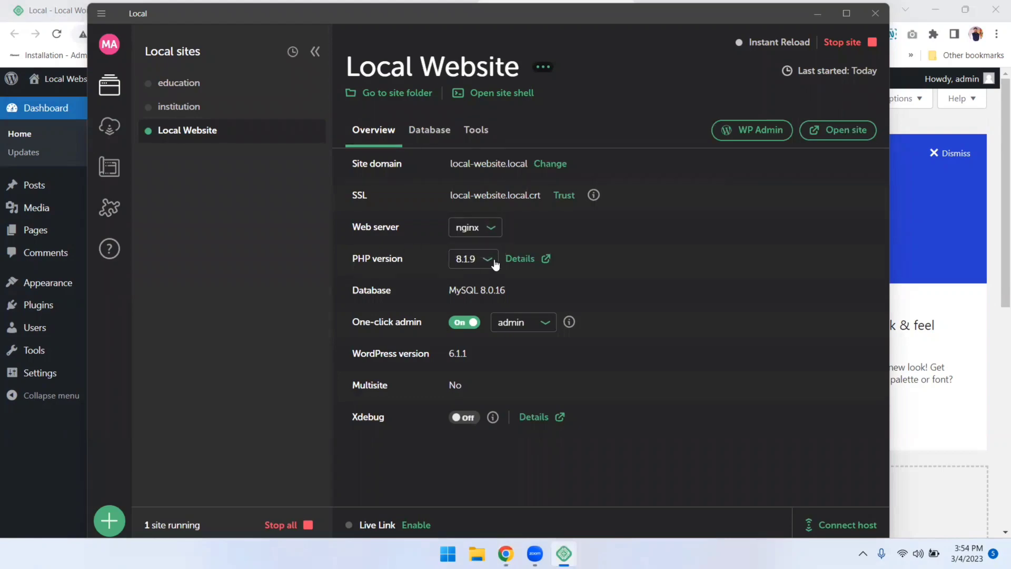
click(491, 265)
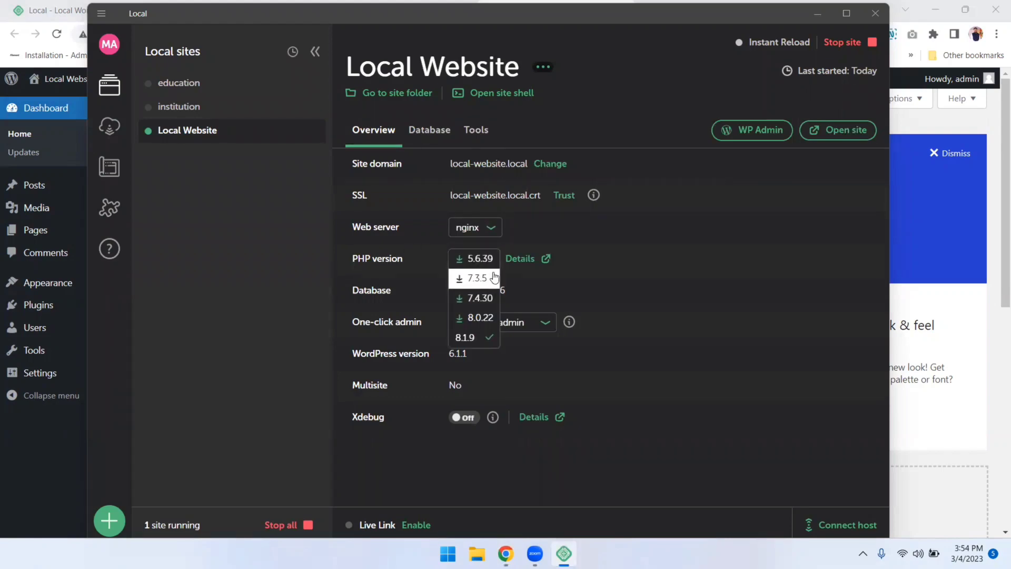
click(439, 263)
key(alt+Tab)
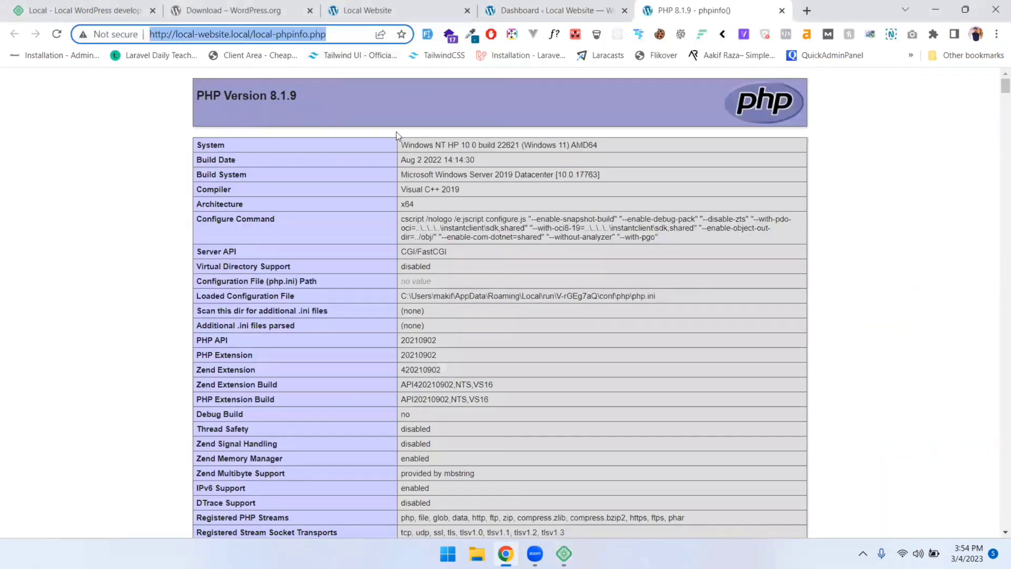
Scroll the PHP 8.1.9 phpinfo page down to the Core section, then return to Local
scroll(416, 251, down, 3)
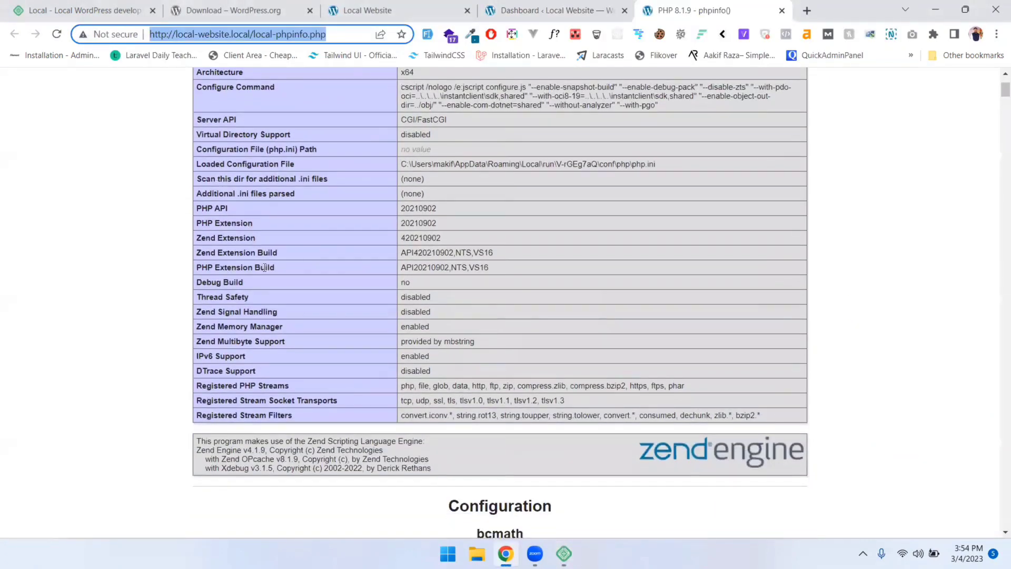
scroll(271, 278, down, 10)
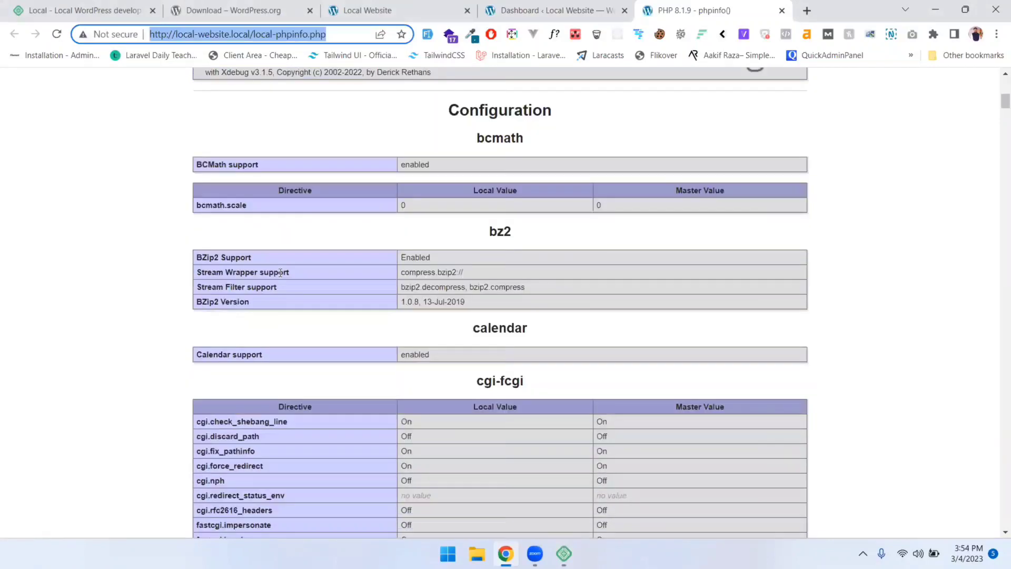
scroll(281, 272, down, 4)
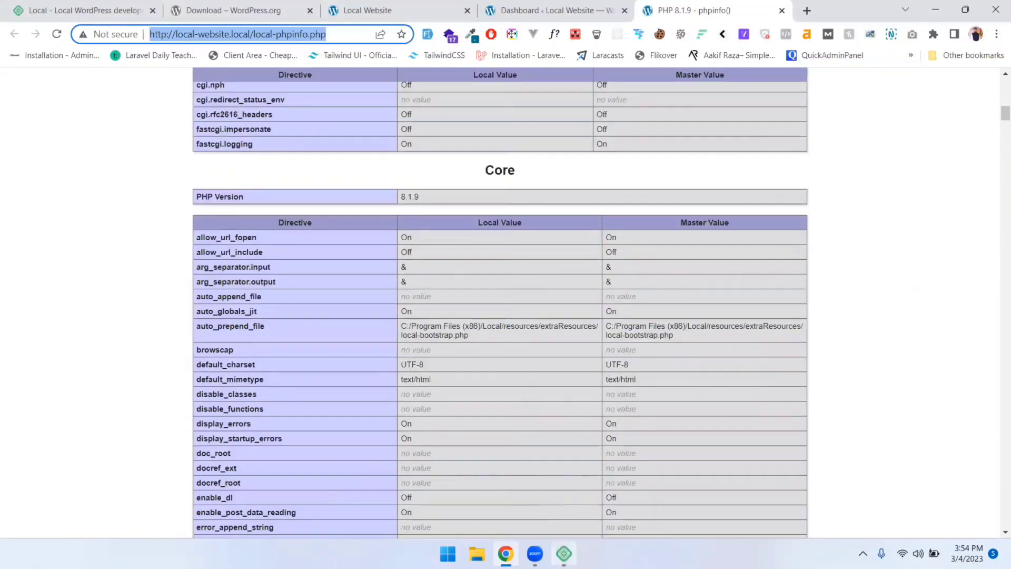
mouse_move(563, 553)
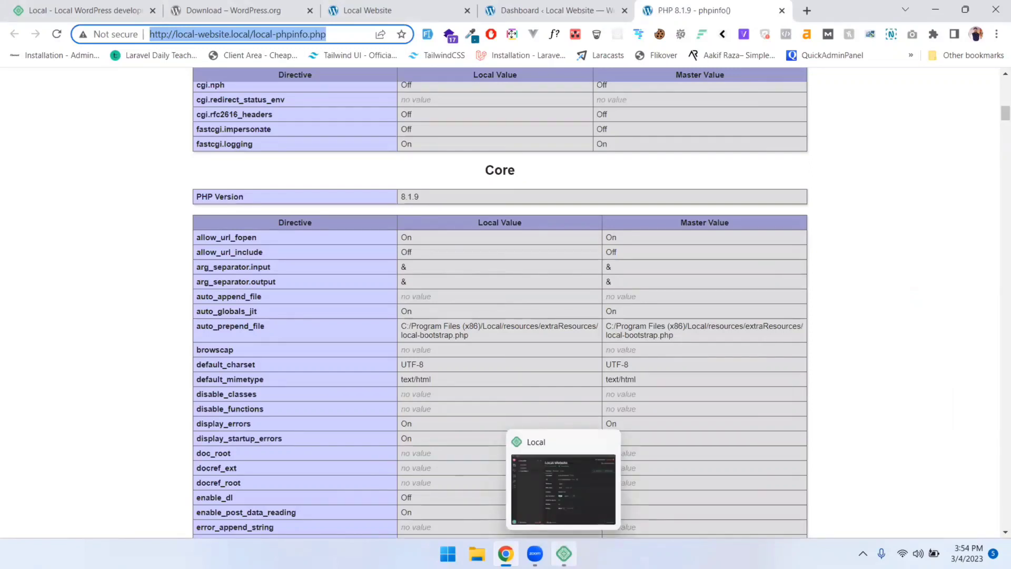
click(564, 552)
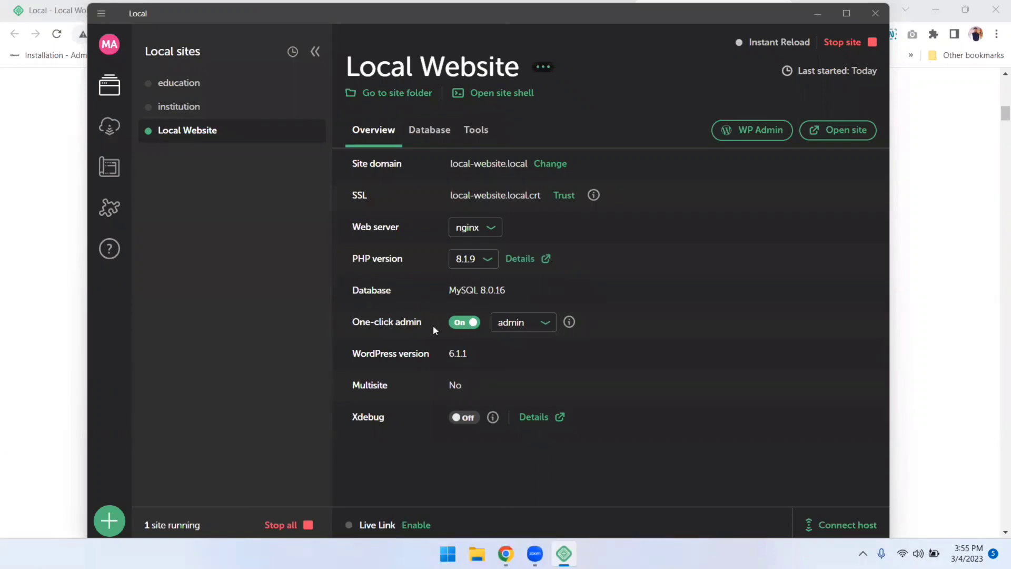
Note the WordPress version, then view the Database details and open database 'local' in Adminer
drag(473, 352, 456, 353)
click(434, 133)
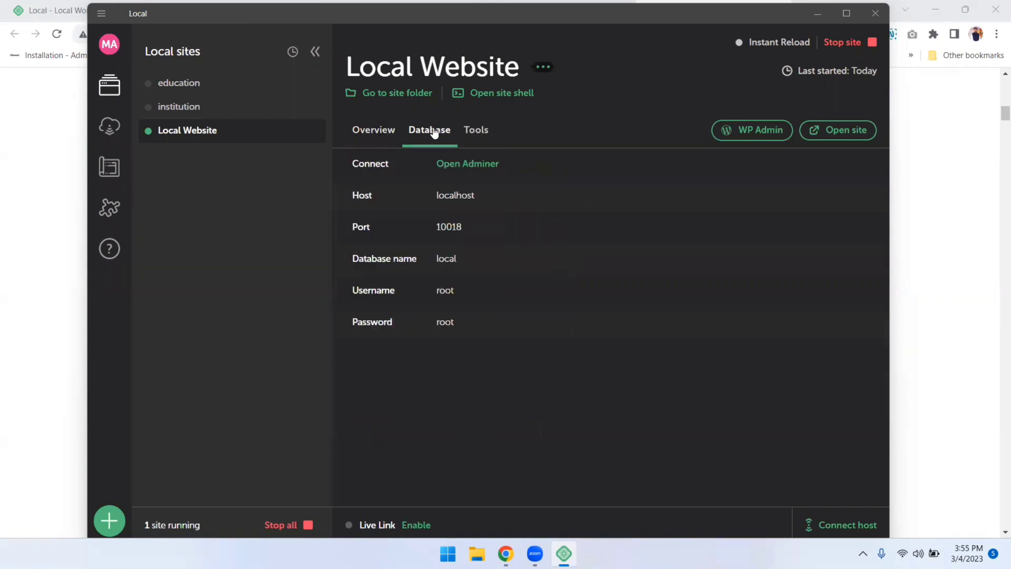
click(481, 169)
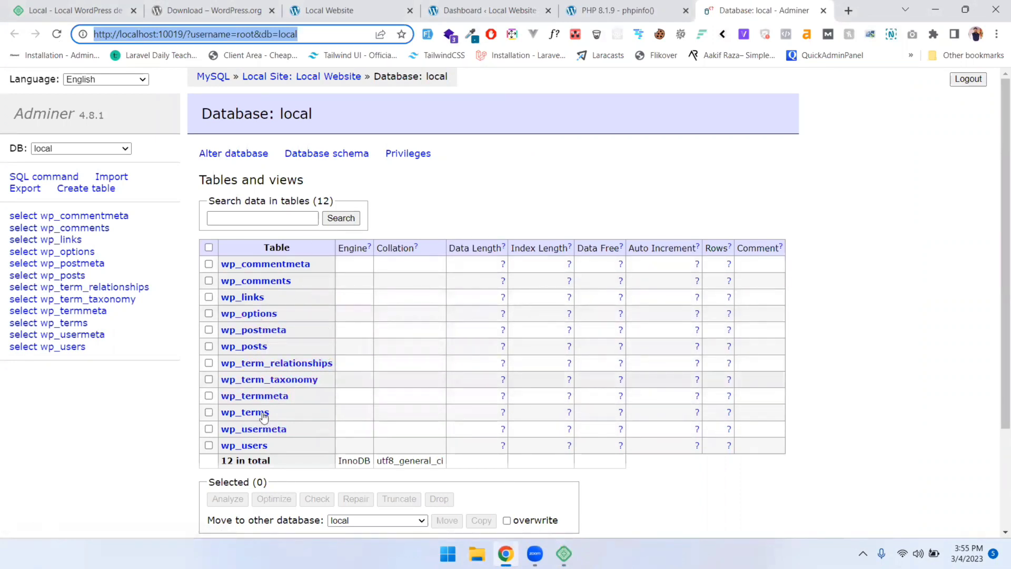
Inspect the wp_users table and its rows in Adminer, open SQL command, then return to Local
click(244, 445)
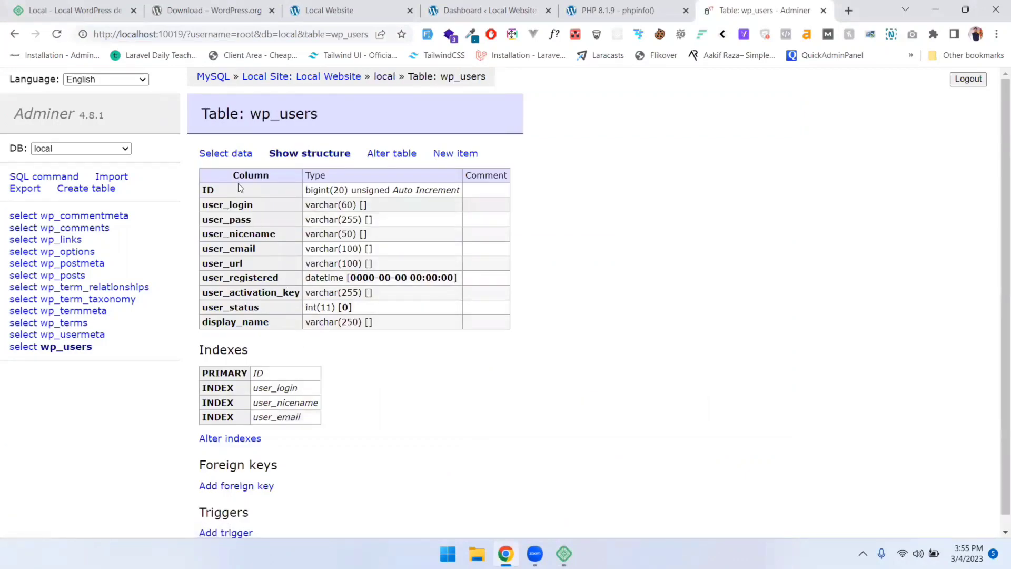
click(224, 157)
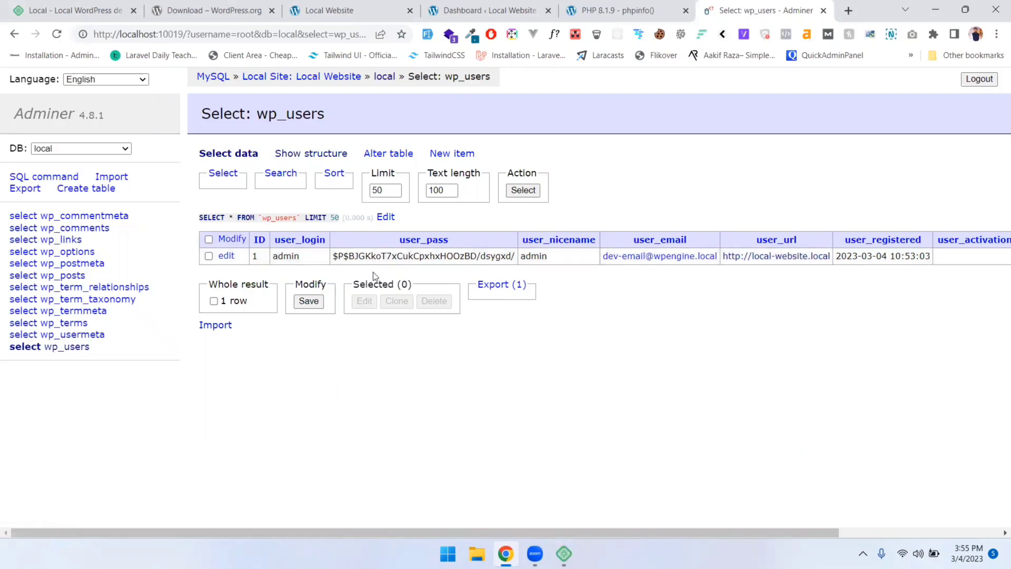
click(39, 179)
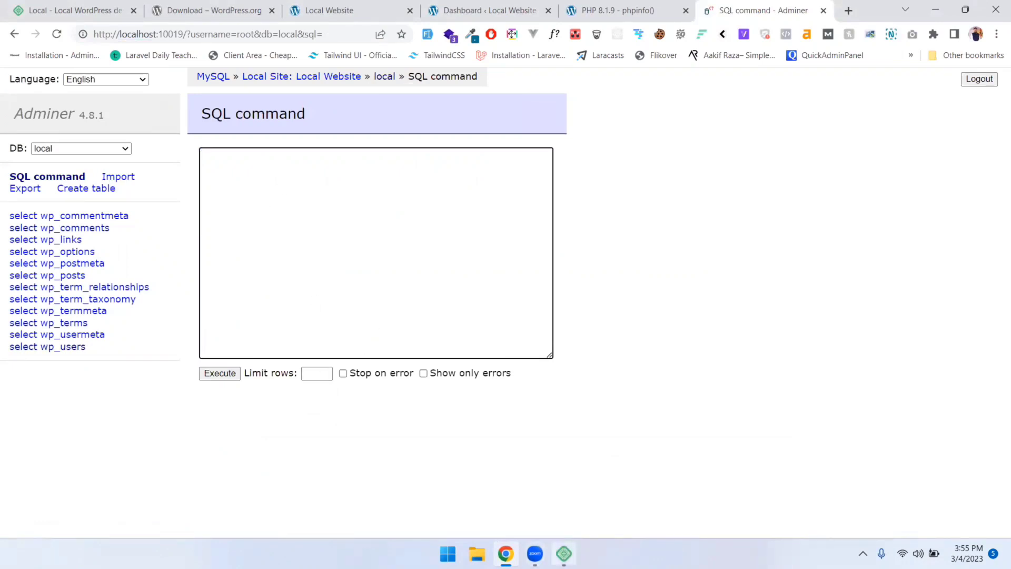
mouse_move(563, 553)
click(563, 552)
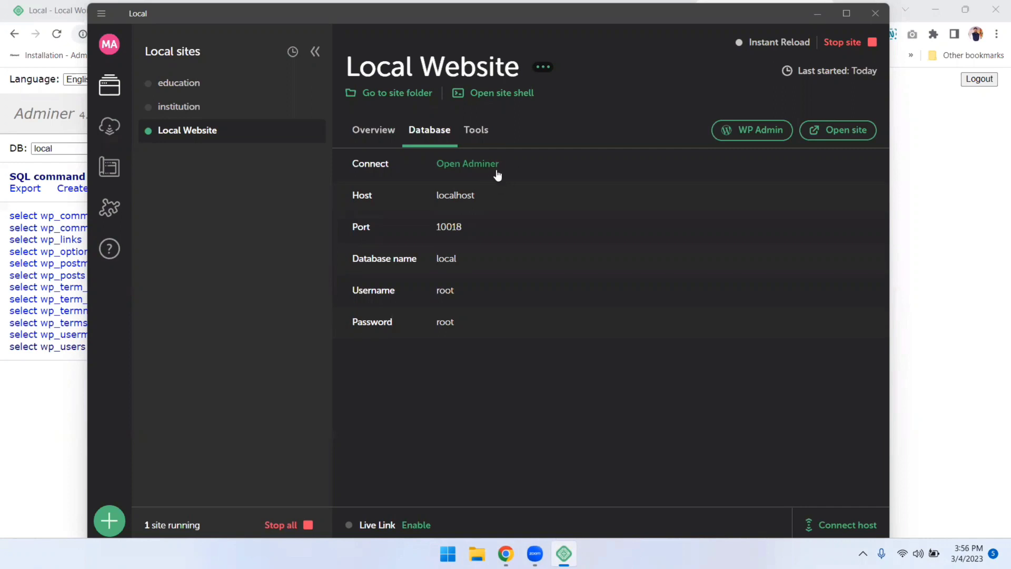
Review the Google Drive Cloud Backups provider under Tools, then show the MailHog panel
click(484, 143)
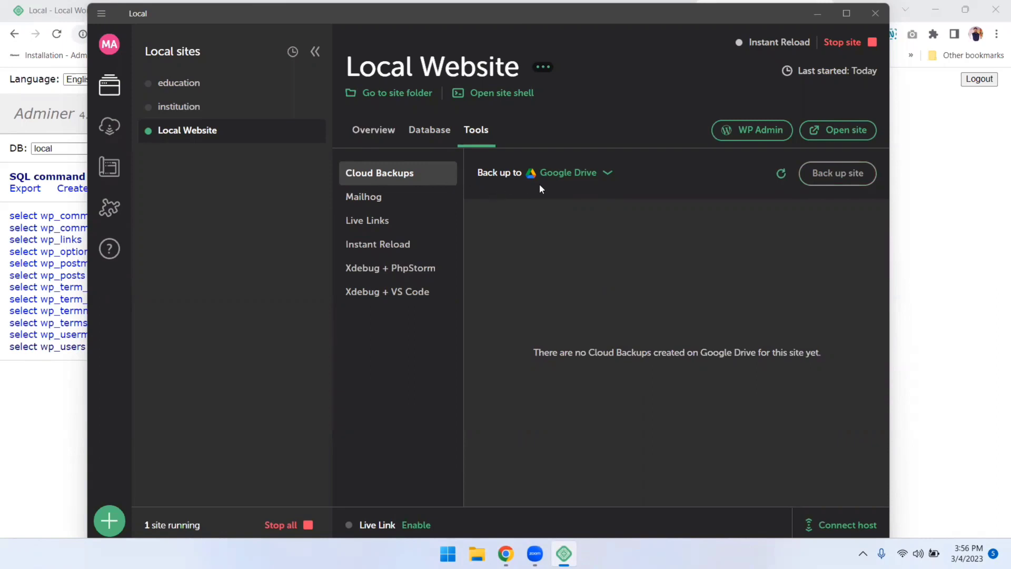
click(588, 179)
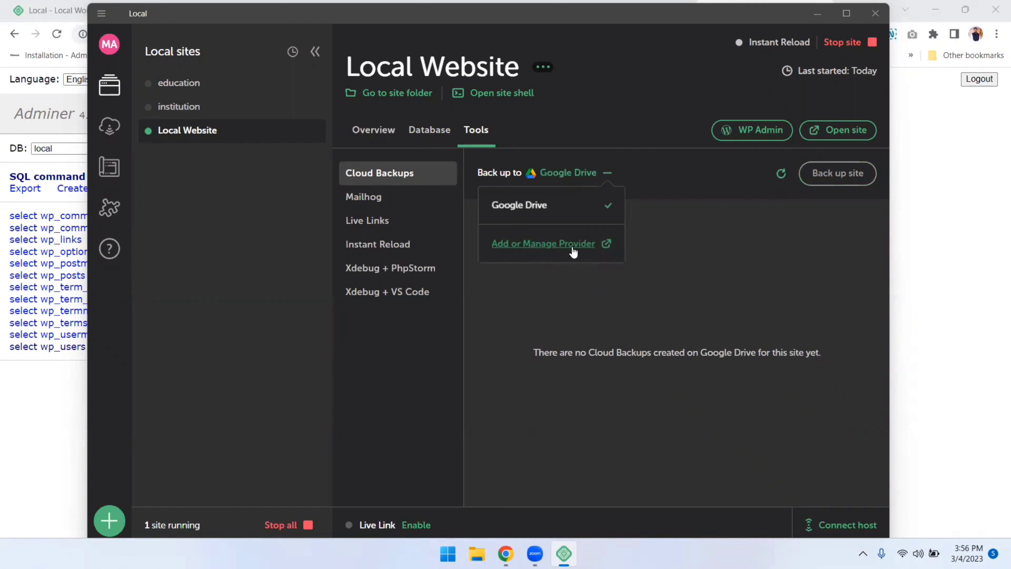
click(695, 173)
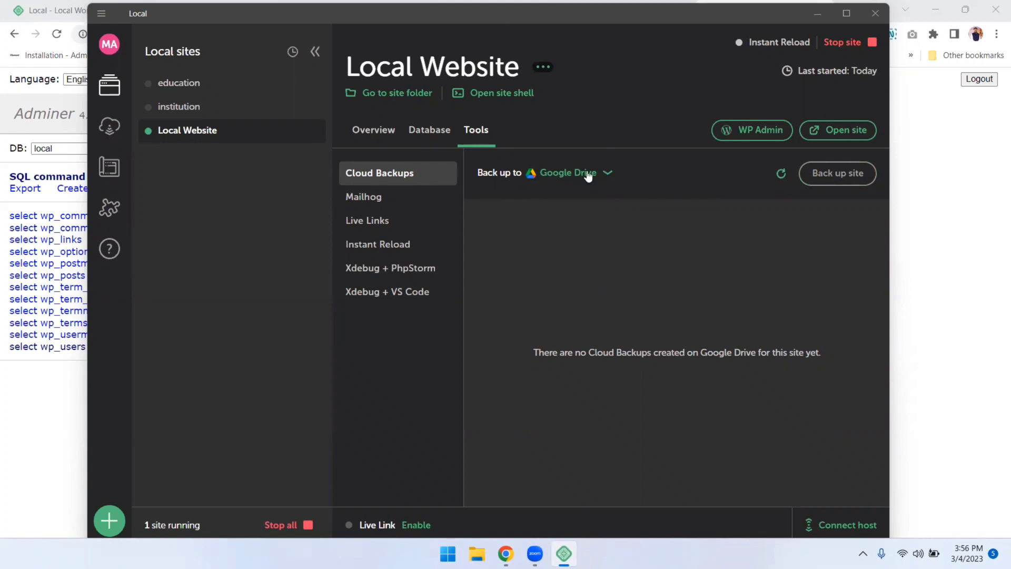
click(372, 202)
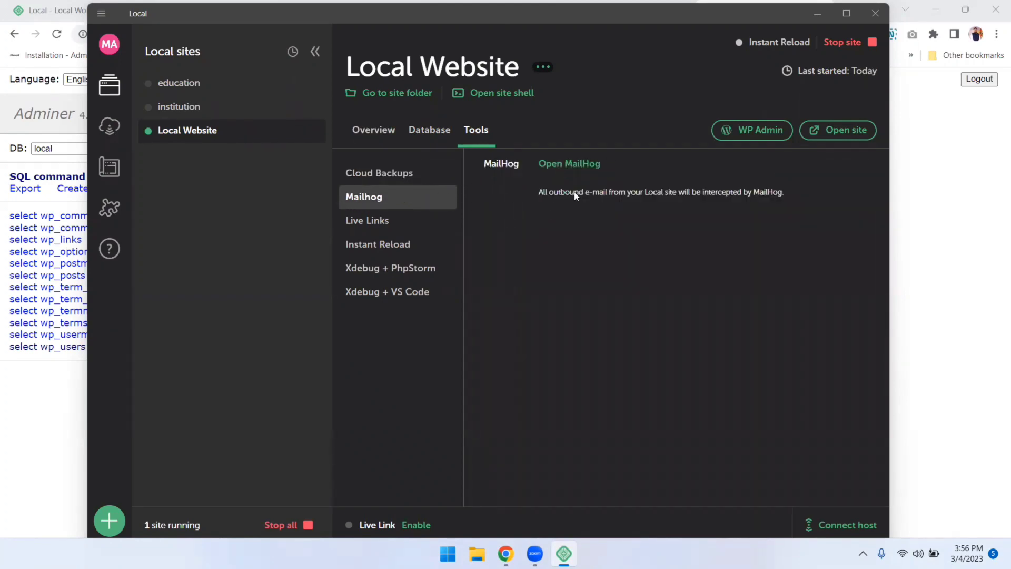
Read the New WordPress Site email and its source in MailHog, then show Local's Live Links panel
click(574, 165)
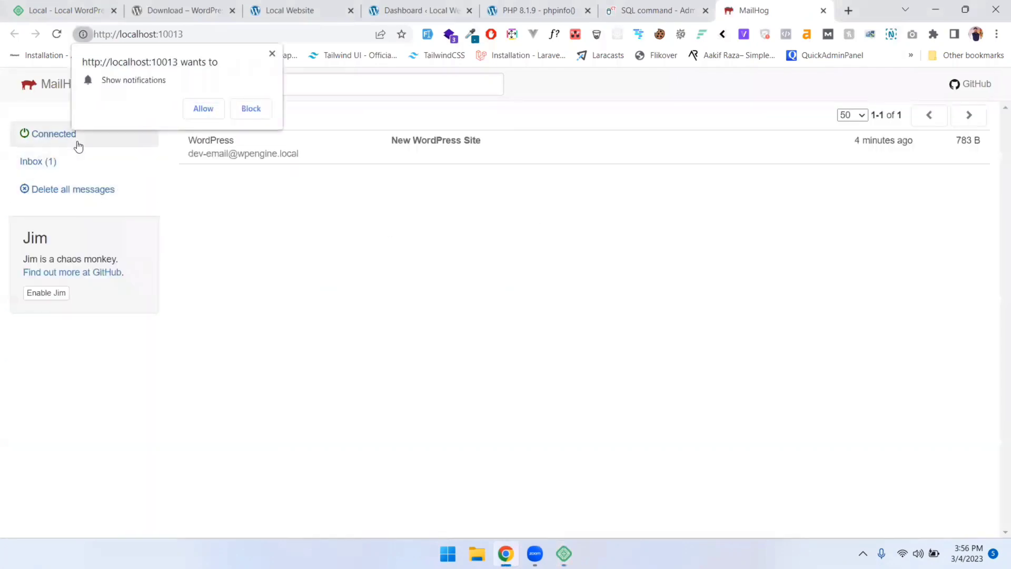
click(209, 111)
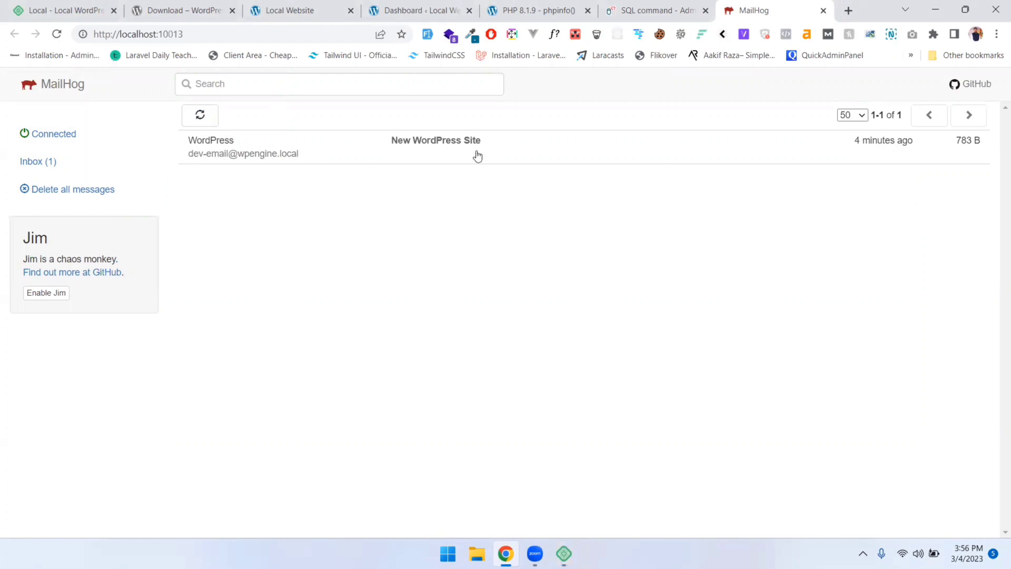
click(252, 151)
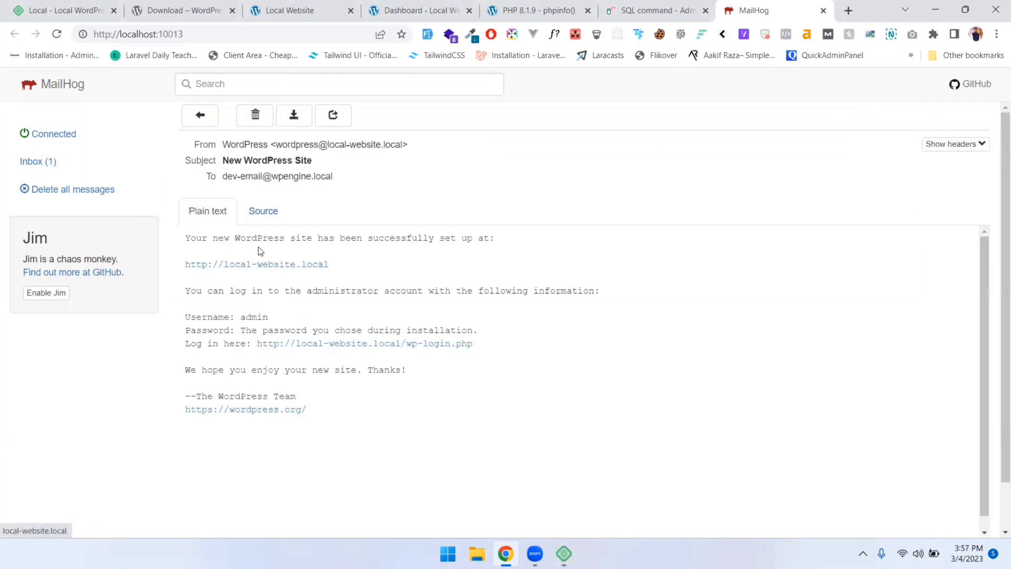
click(262, 213)
scroll(278, 390, down, 1)
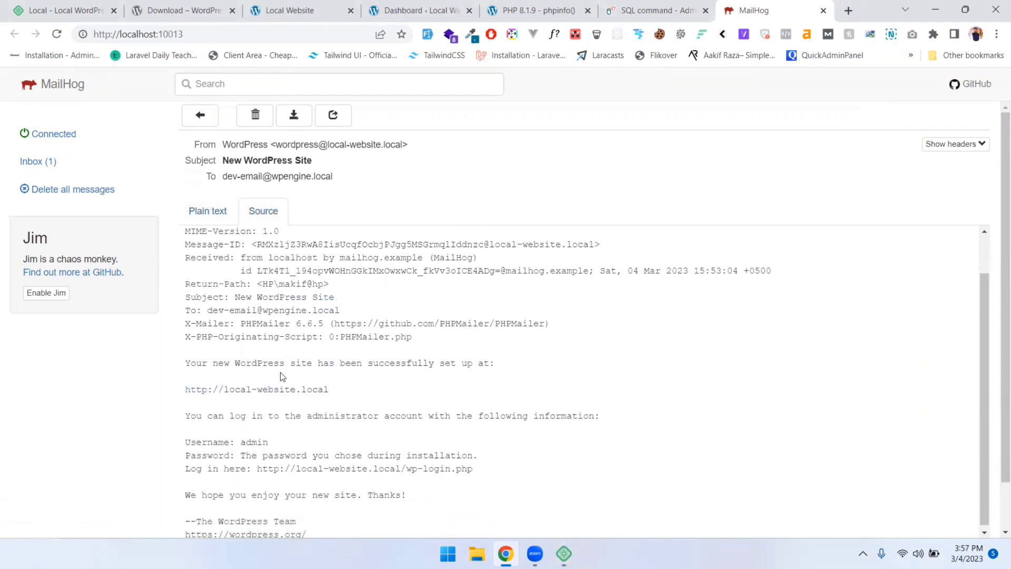
click(208, 220)
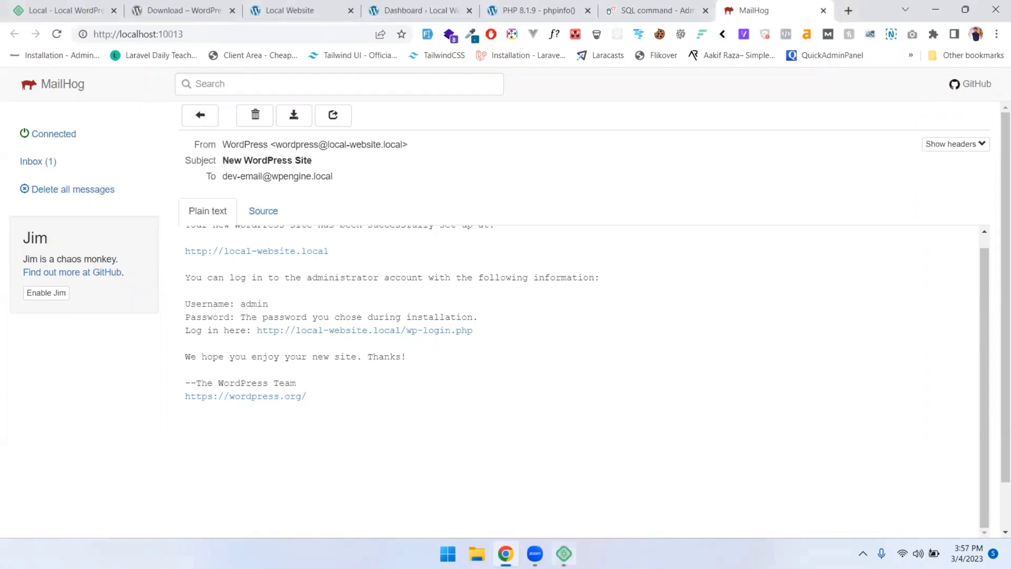
click(563, 553)
click(385, 224)
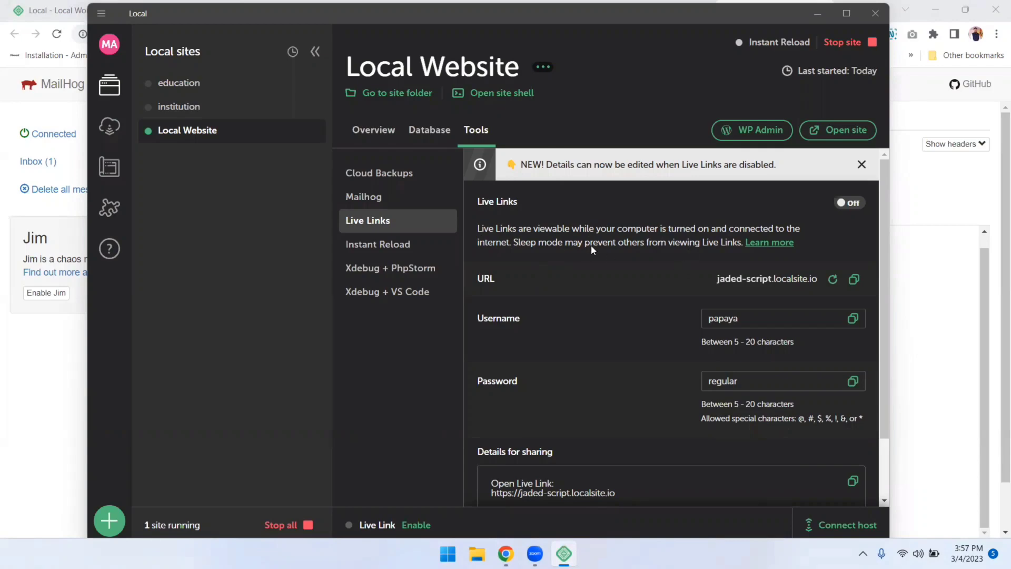
Review Instant Reload and Xdebug for PhpStorm and VS Code, then open the site folder from Overview
click(393, 250)
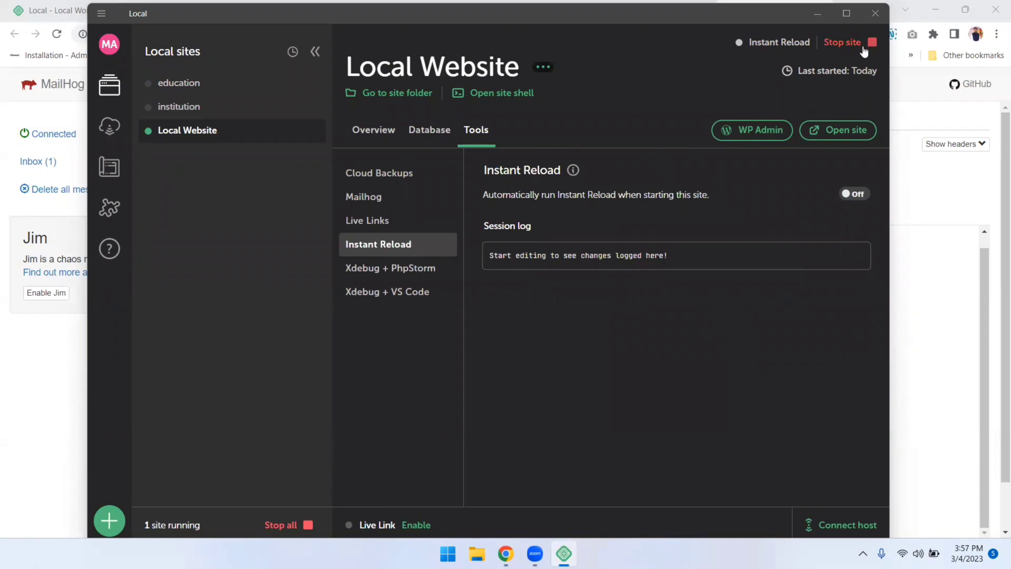
click(385, 271)
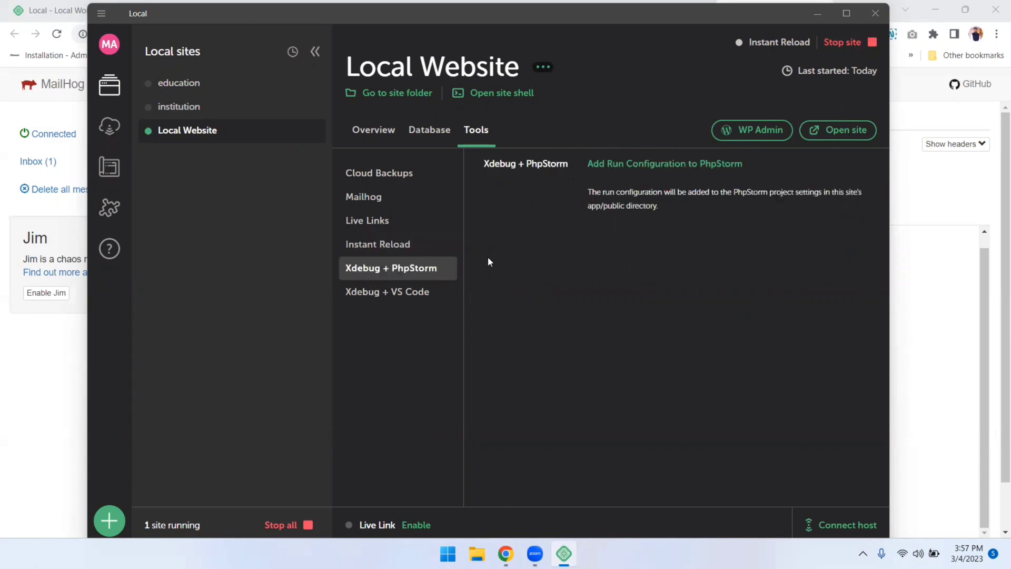
click(408, 297)
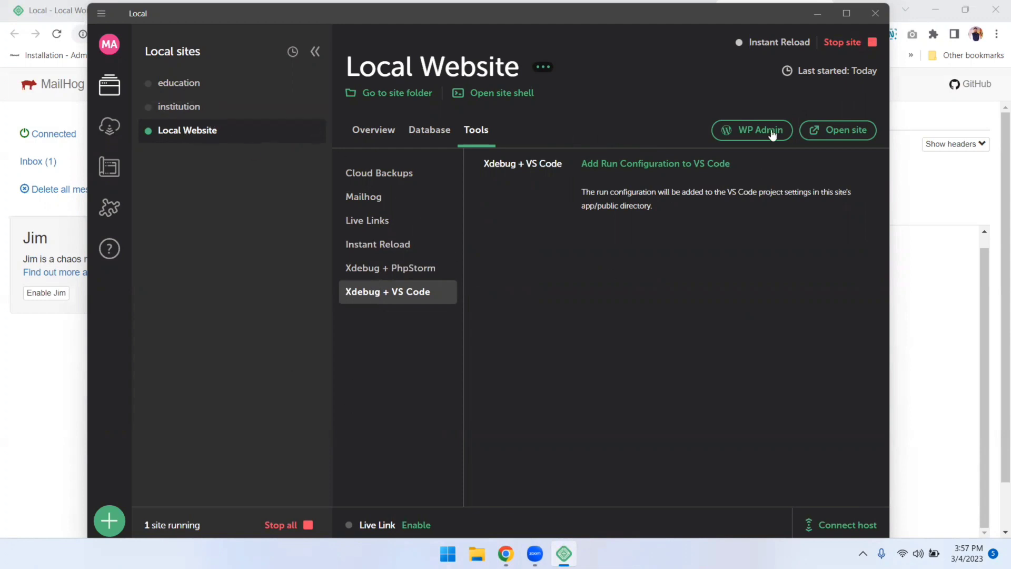
click(358, 135)
click(388, 97)
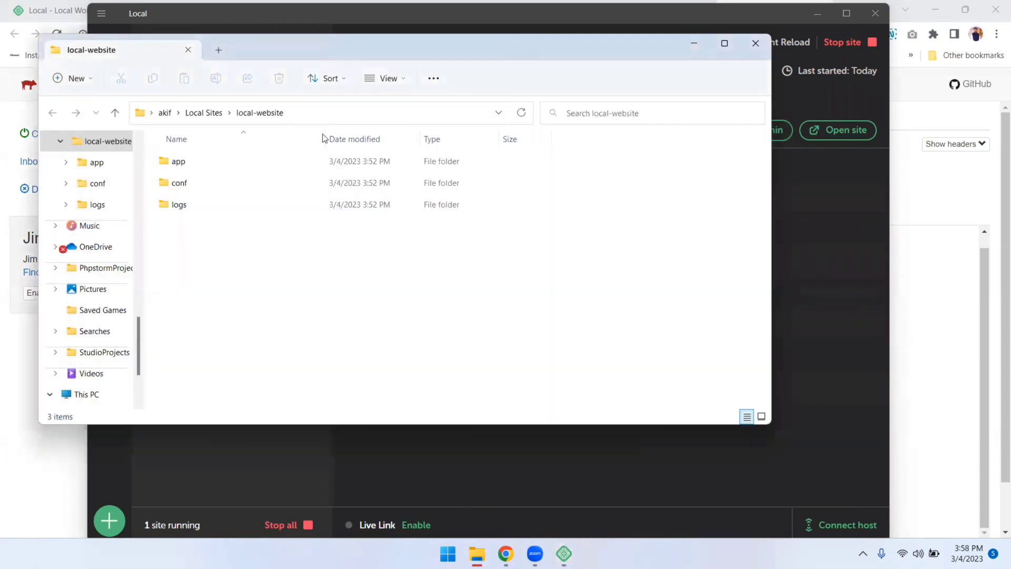
Browse into app\public to view WordPress's 23 core files, then minimize File Explorer
double_click(175, 164)
double_click(188, 164)
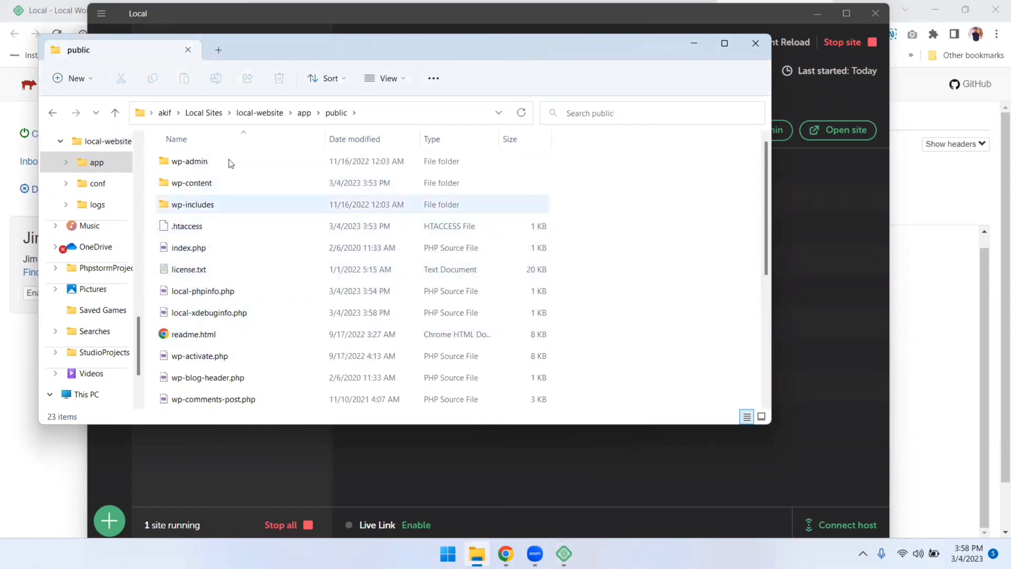
click(695, 43)
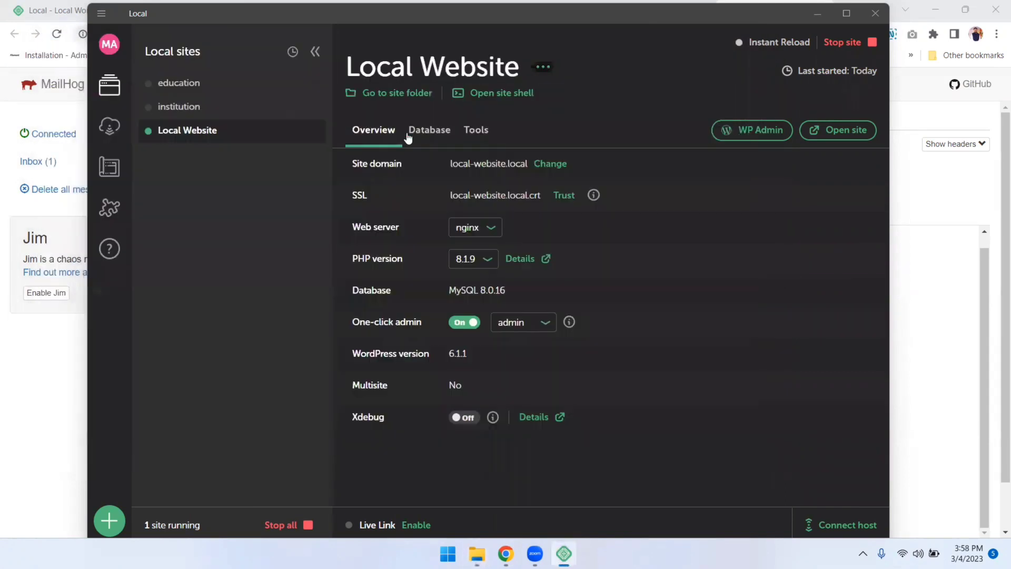
click(493, 93)
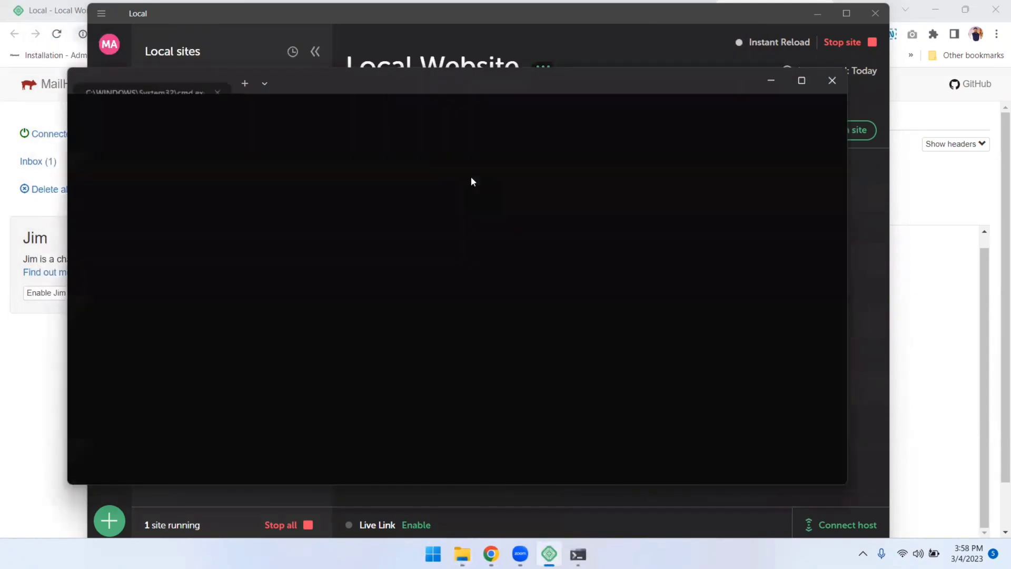
drag(74, 132, 157, 135)
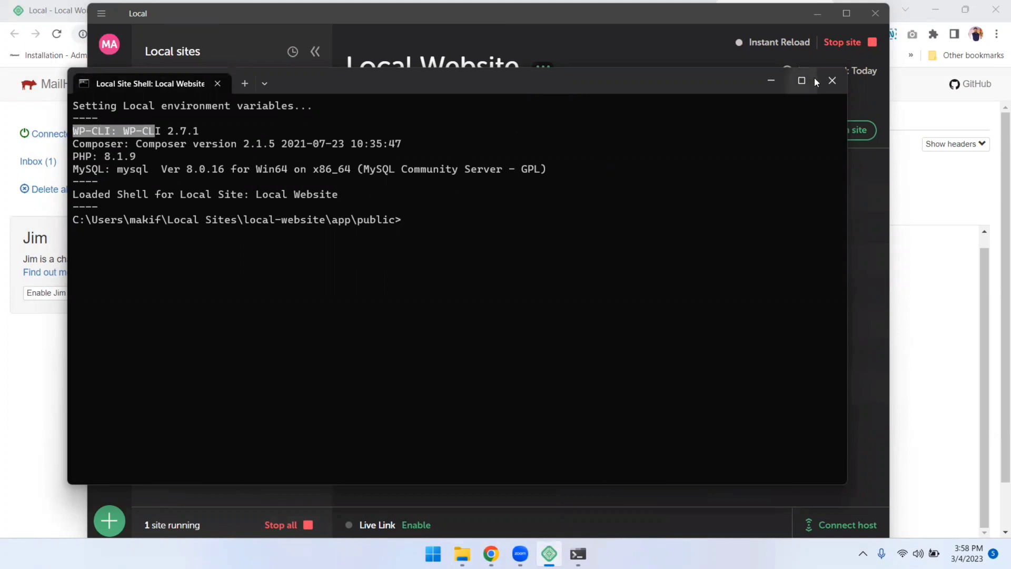
click(831, 81)
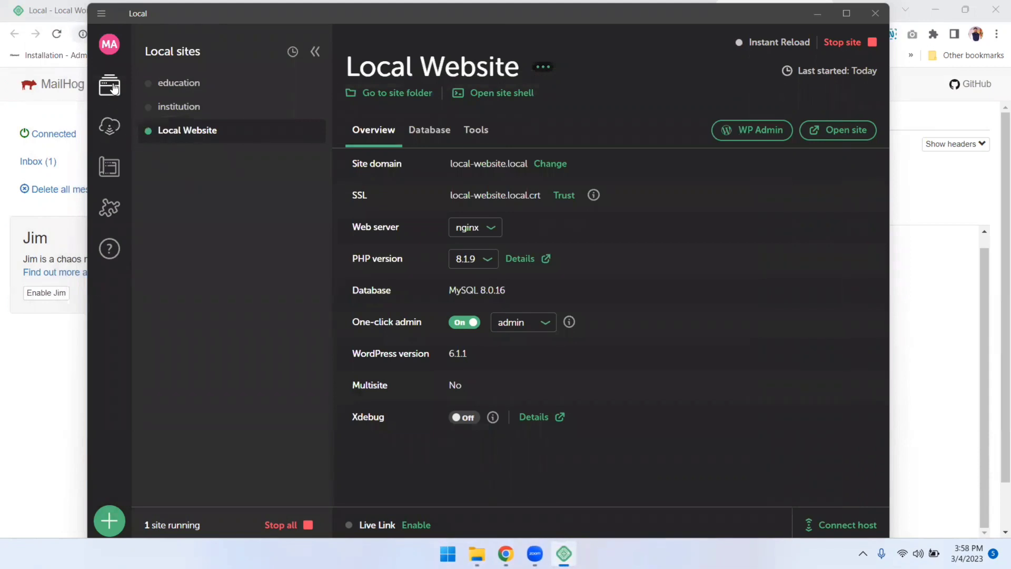
Preview the Connect hosting page, scrolling through its contents
click(109, 128)
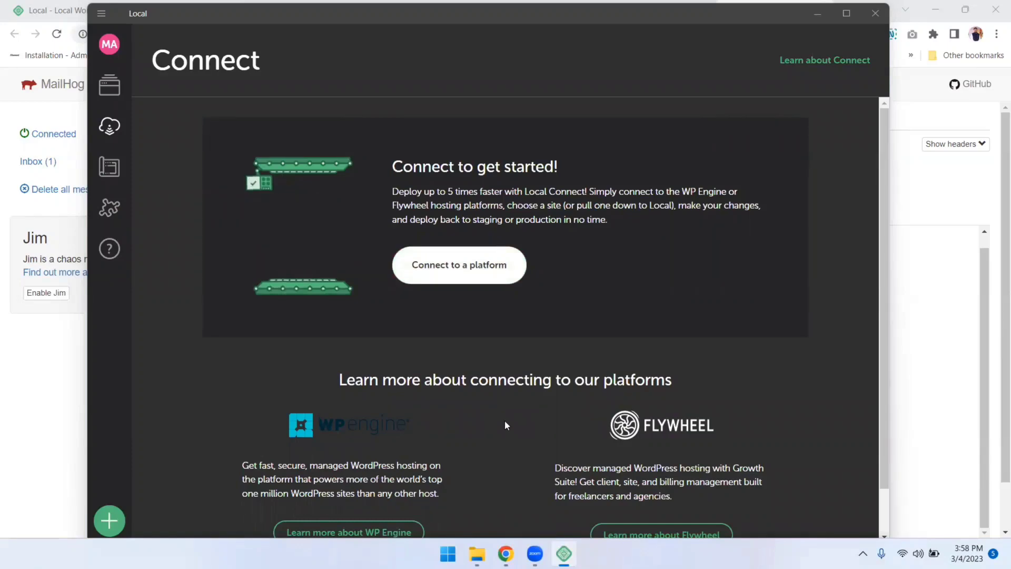
scroll(526, 413, down, 1)
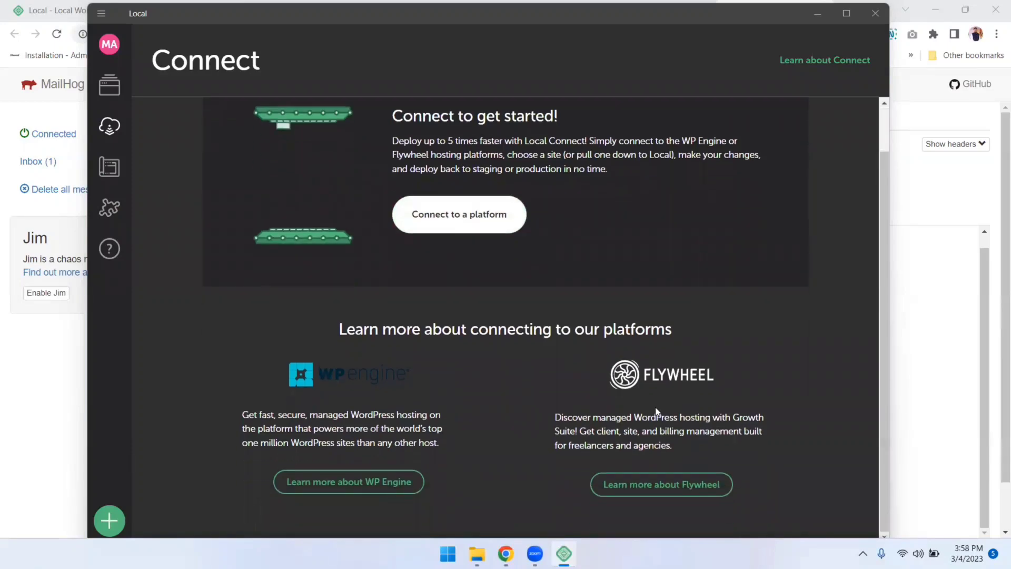
scroll(431, 321, up, 1)
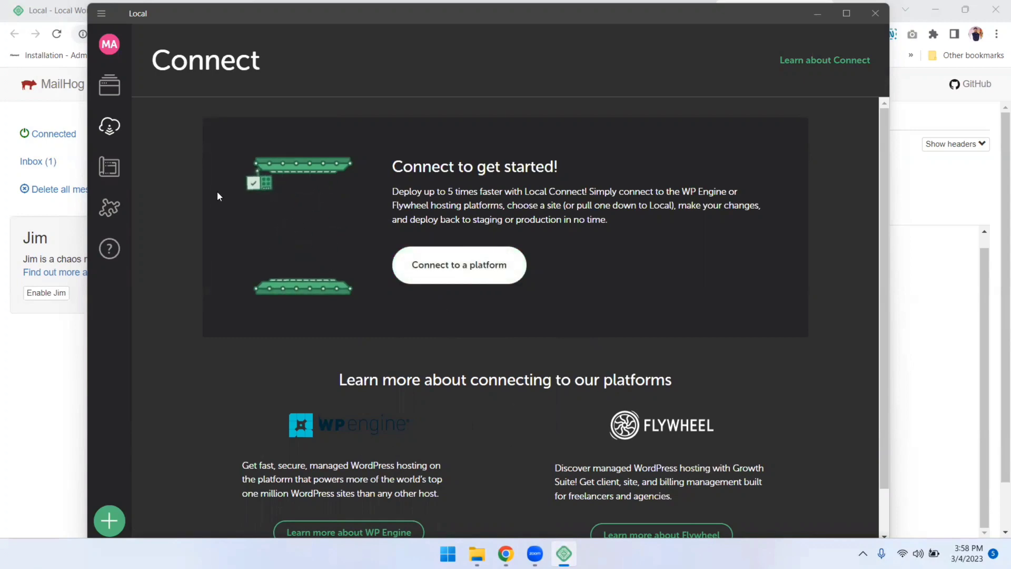
Check the empty Blueprints page, start and cancel a new site, then open the Add-ons Library
click(109, 183)
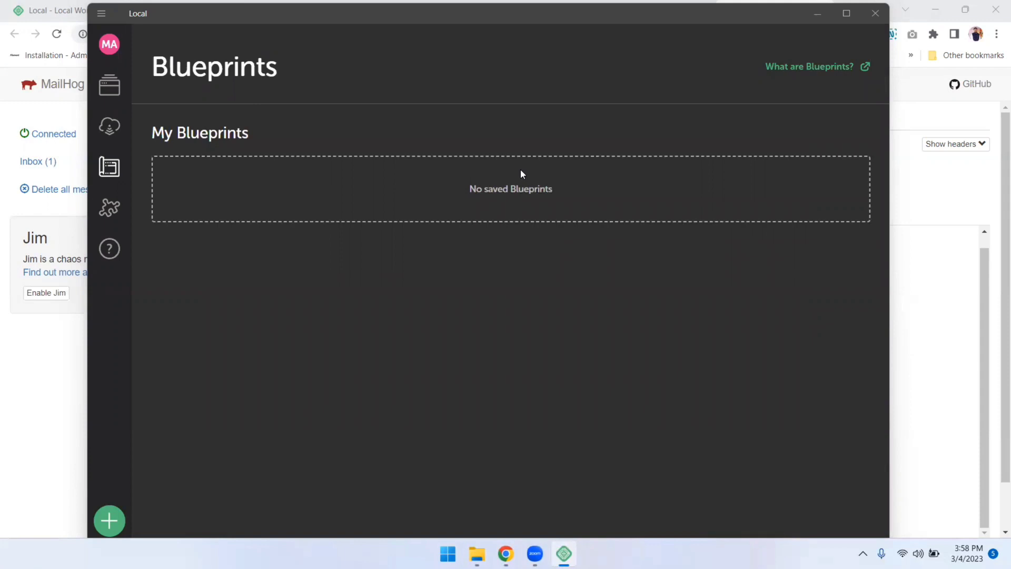
click(109, 521)
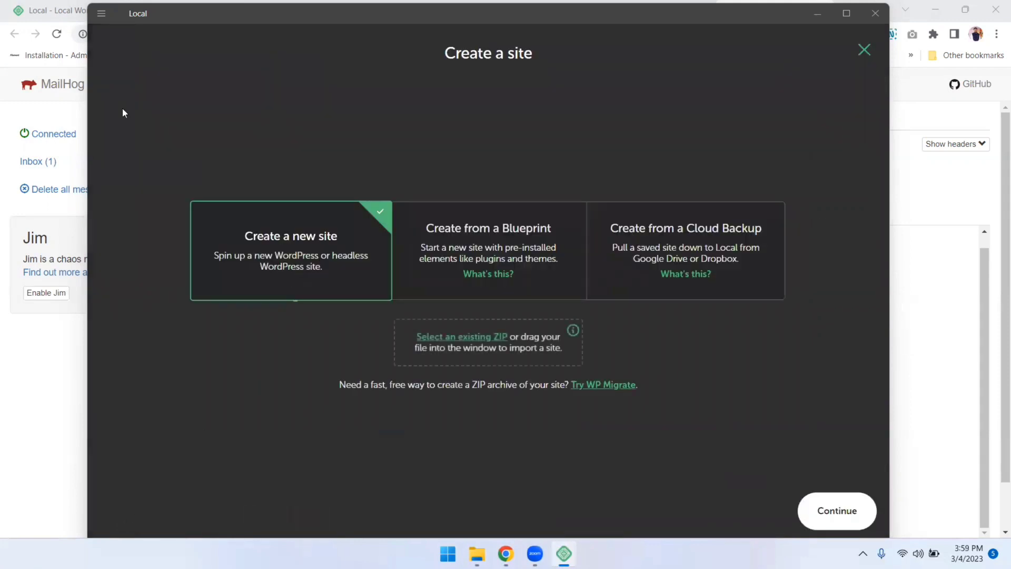
click(864, 51)
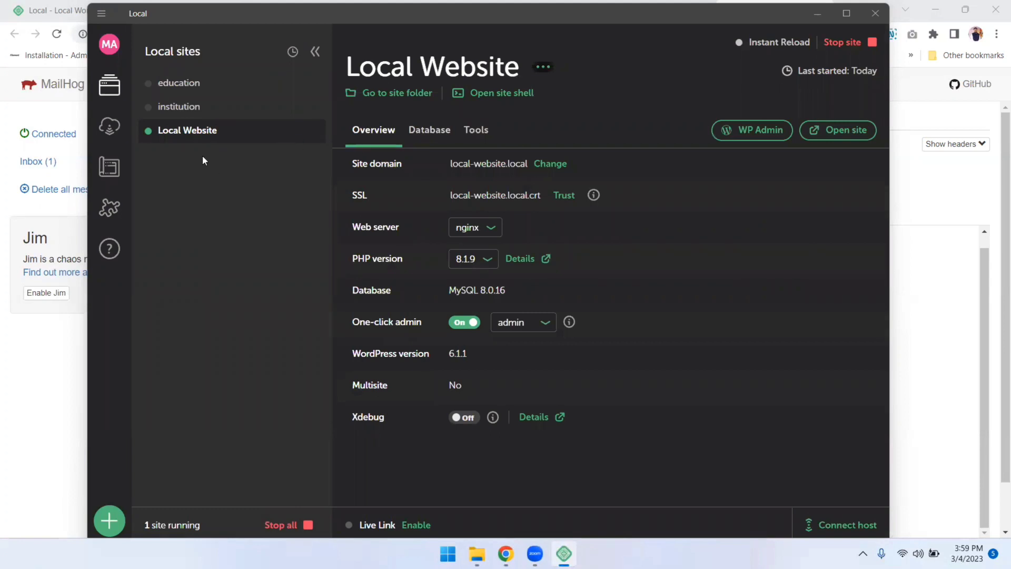
click(109, 168)
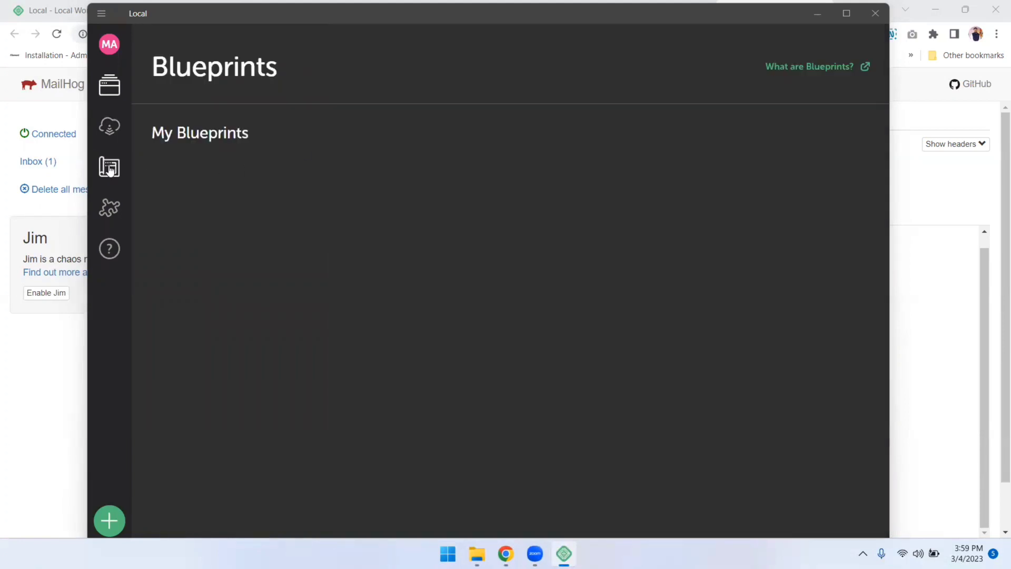
click(110, 208)
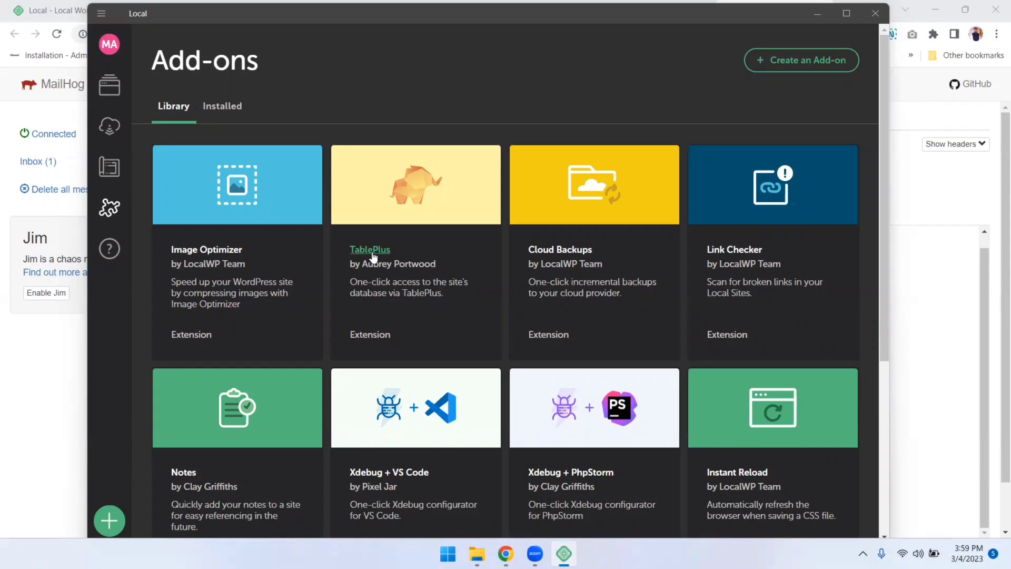
Scroll the Add-ons Library down to Atlas: Headless WP, then open the Get help page
scroll(425, 316, down, 3)
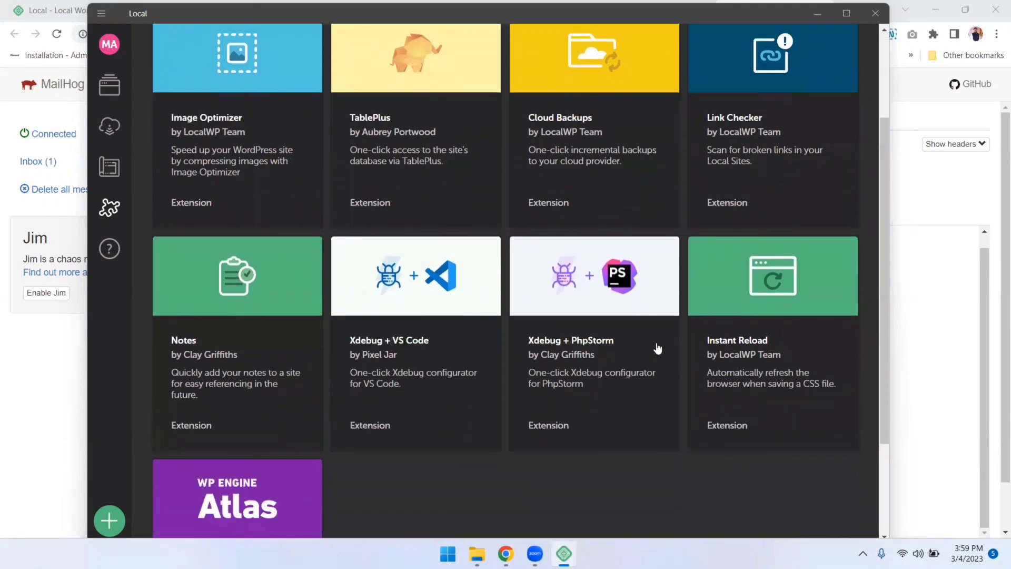
scroll(657, 348, down, 3)
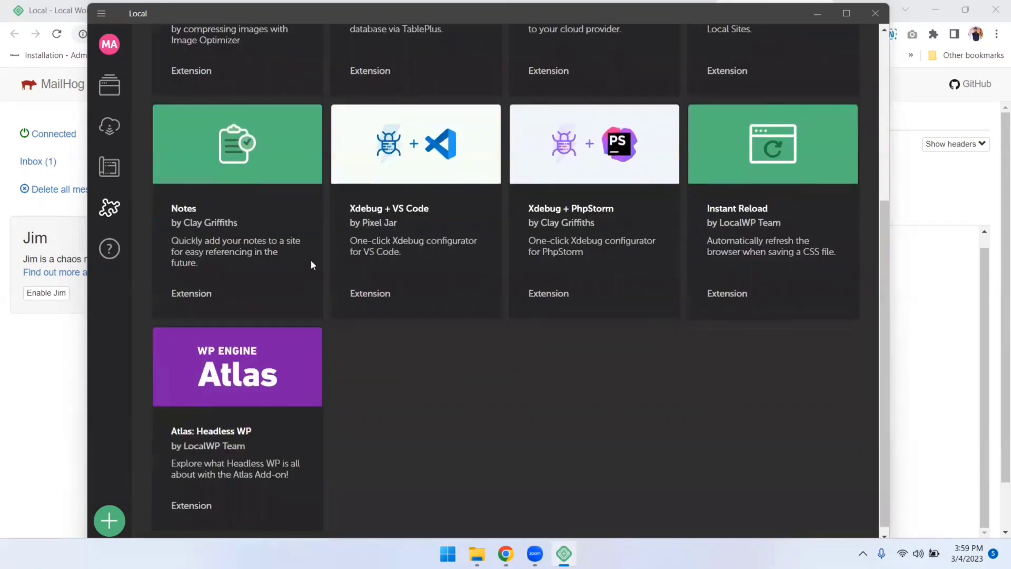
scroll(394, 315, down, 1)
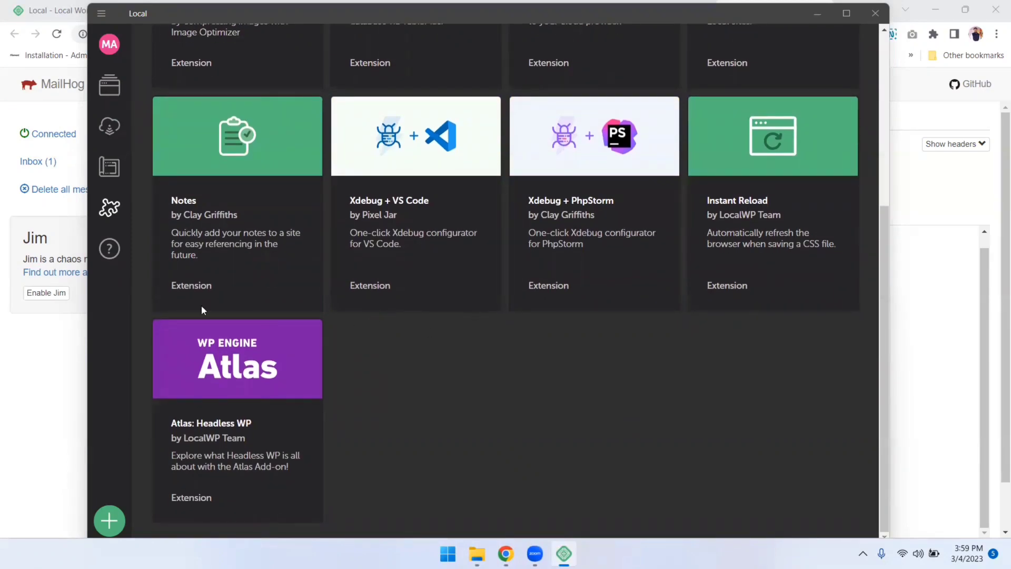
click(117, 247)
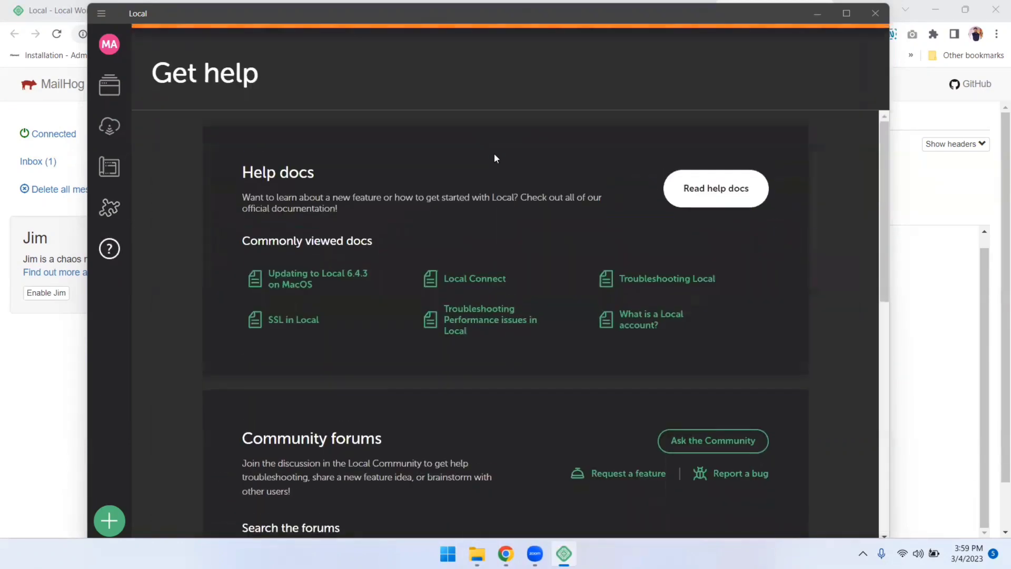
Dismiss the Local v6.4.3 update banner and return to the Local Website overview
scroll(730, 272, down, 2)
scroll(730, 273, down, 5)
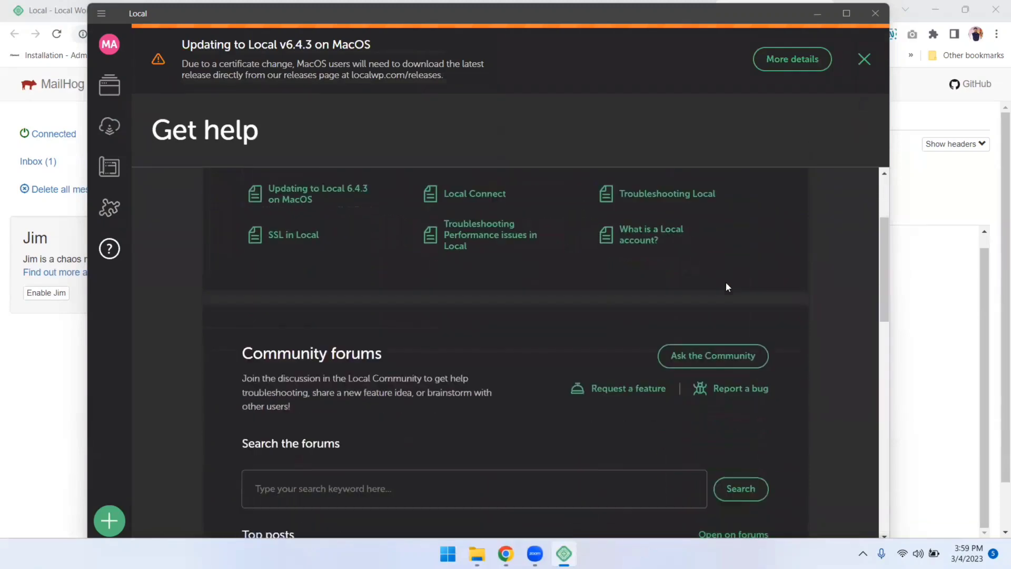
scroll(557, 298, up, 2)
scroll(557, 299, up, 4)
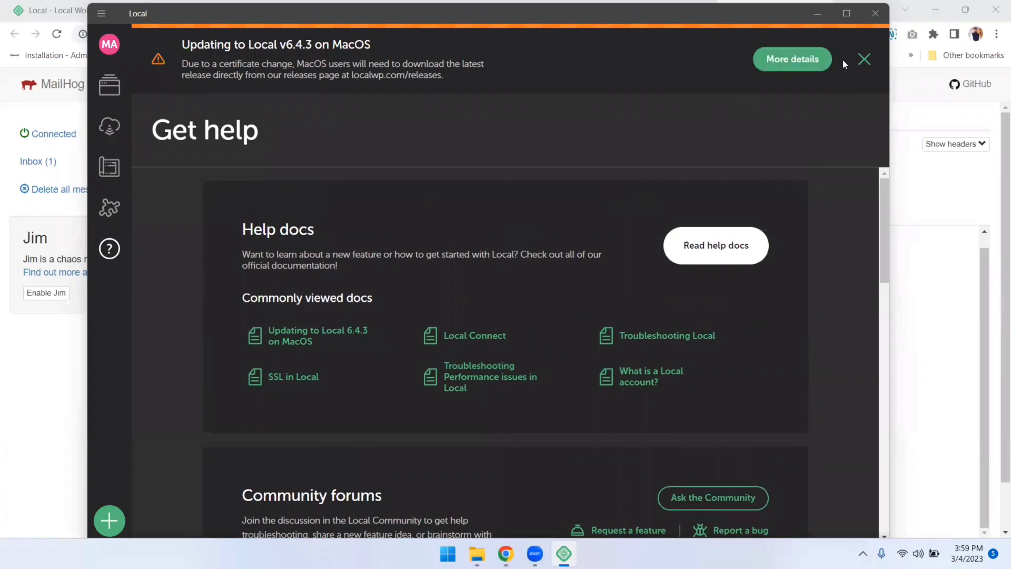
click(864, 59)
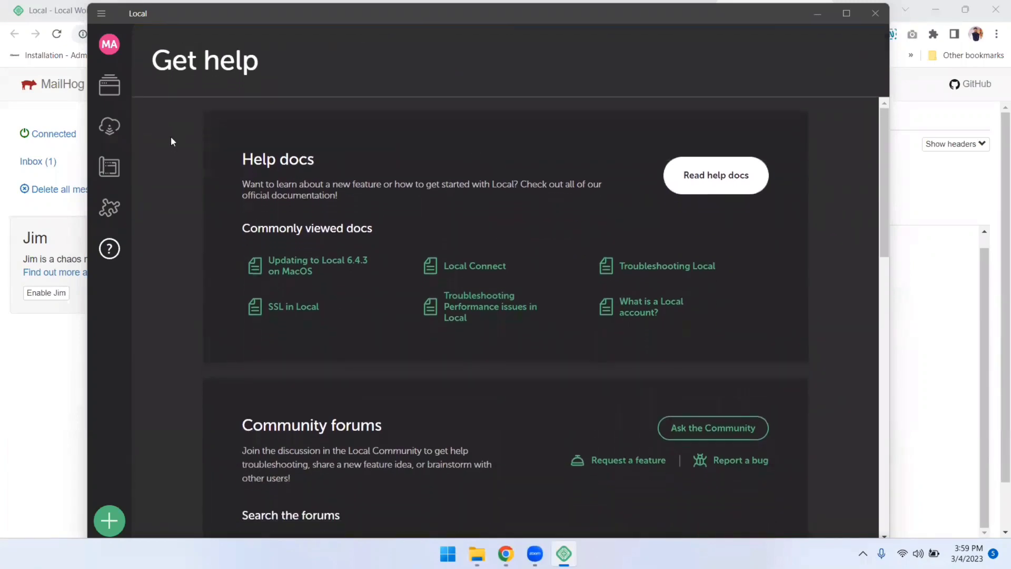
click(110, 85)
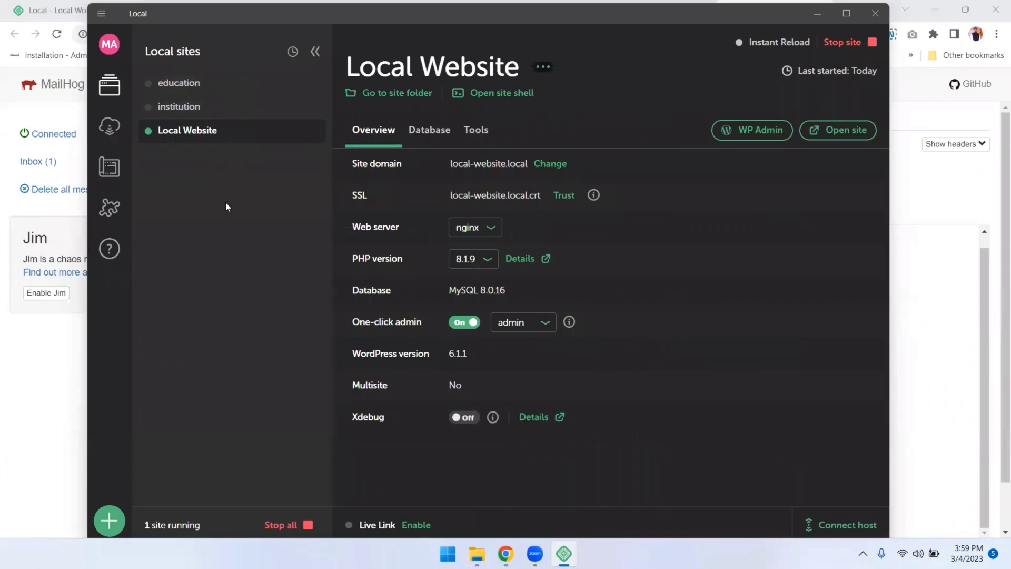